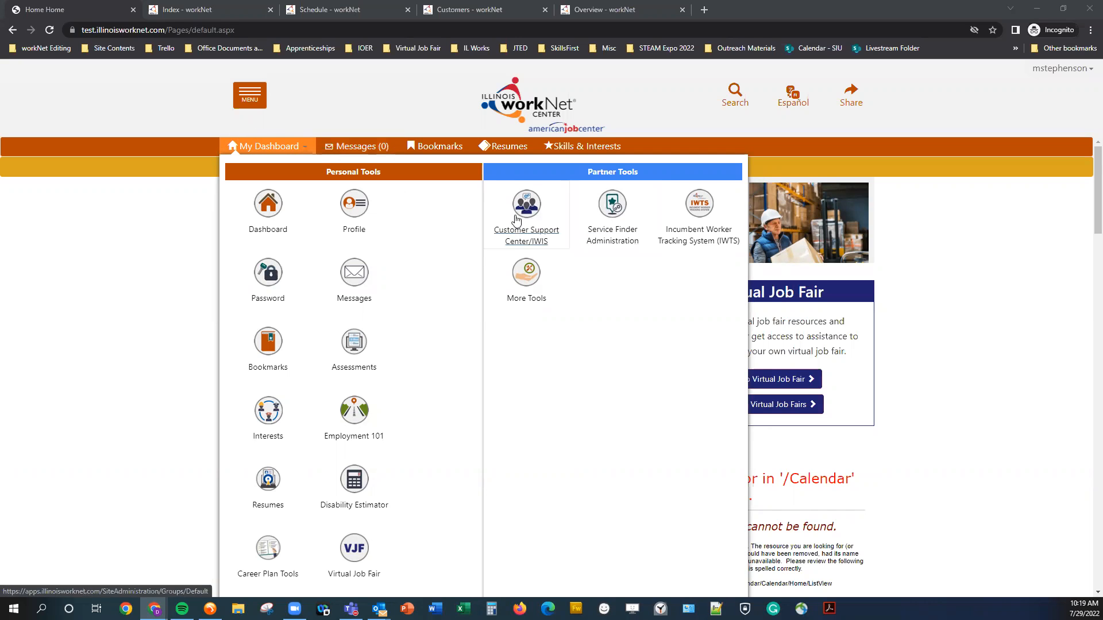
Switch to the open workNet groups page and go to the Training Programs section of Provider Info
left_click(216, 7)
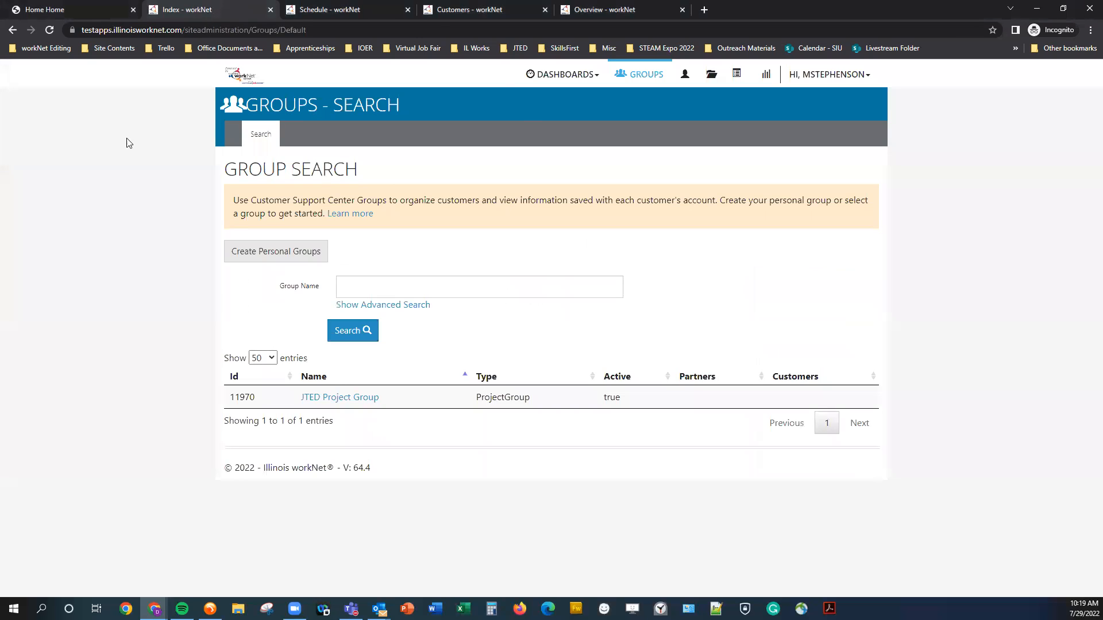
left_click(712, 80)
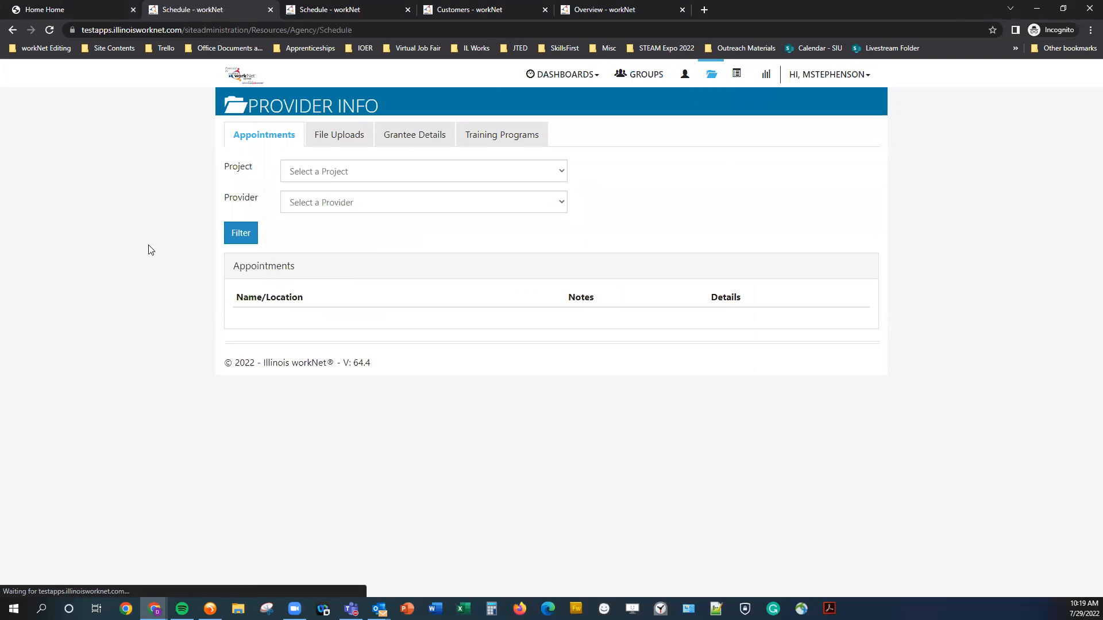
left_click(489, 151)
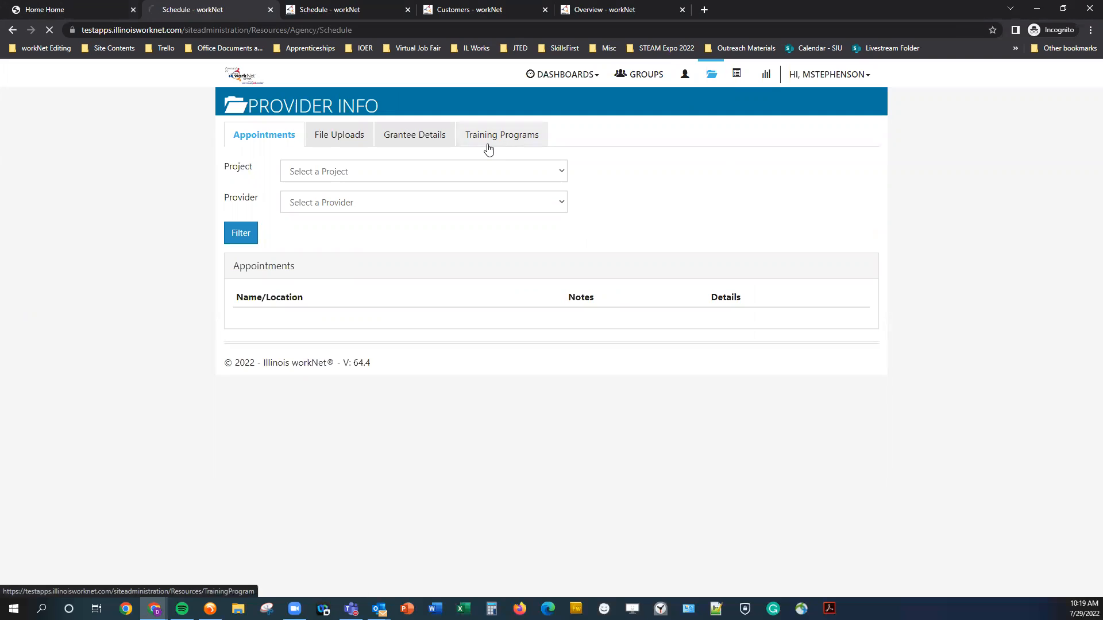
Select the JTED project and Grimmer Family Farm as provider, and start adding a training program
left_click(298, 173)
left_click(298, 174)
left_click(345, 171)
left_click(351, 201)
left_click(349, 203)
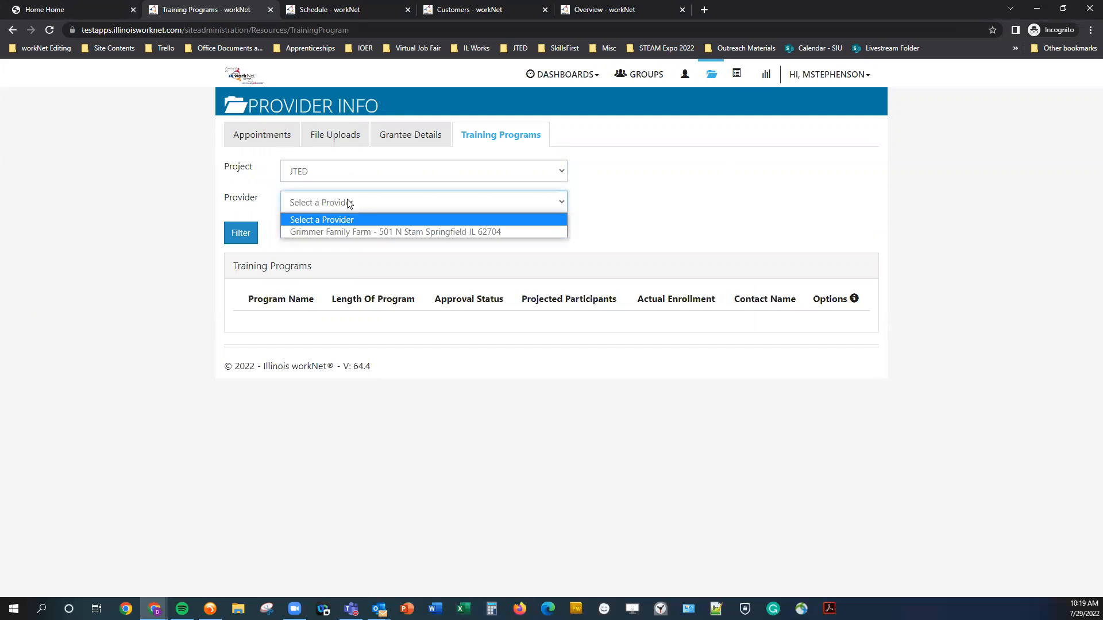
left_click(350, 231)
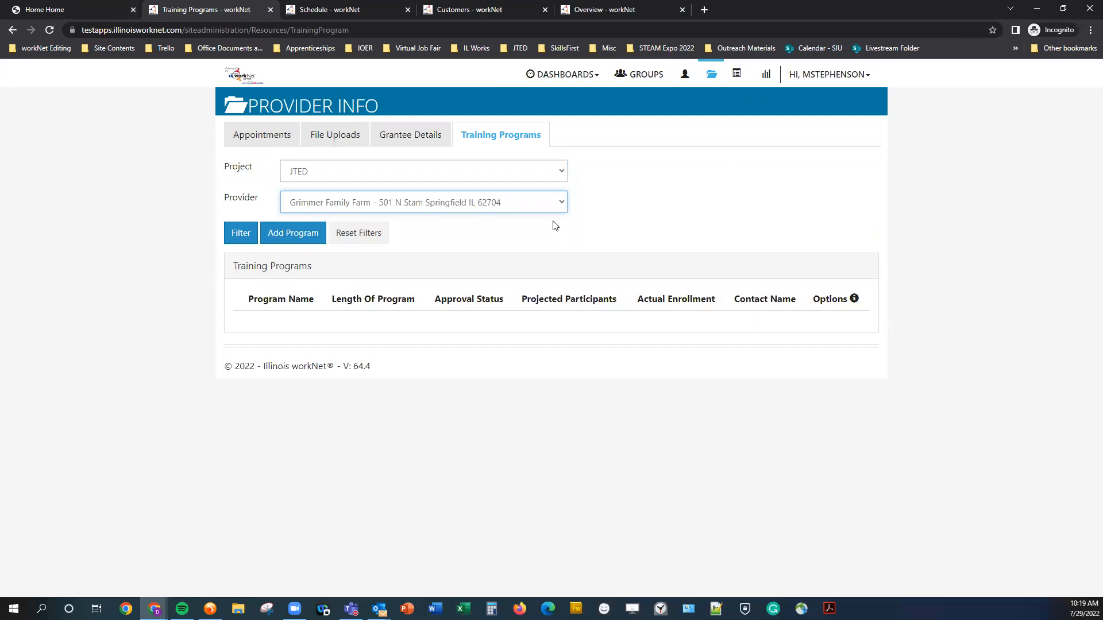
left_click(128, 225)
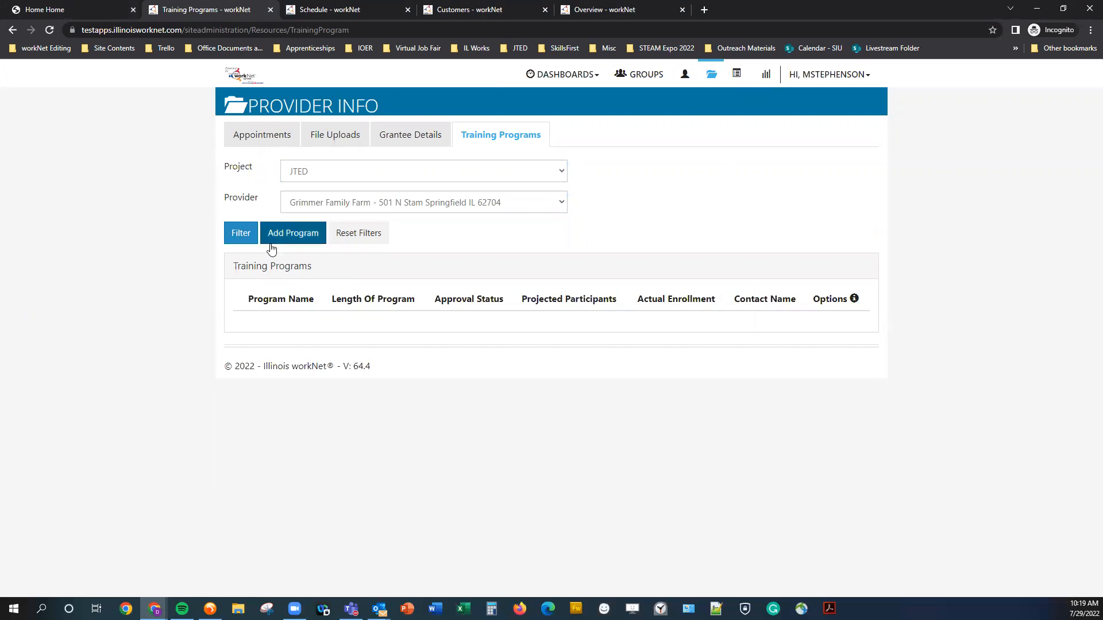
left_click(277, 243)
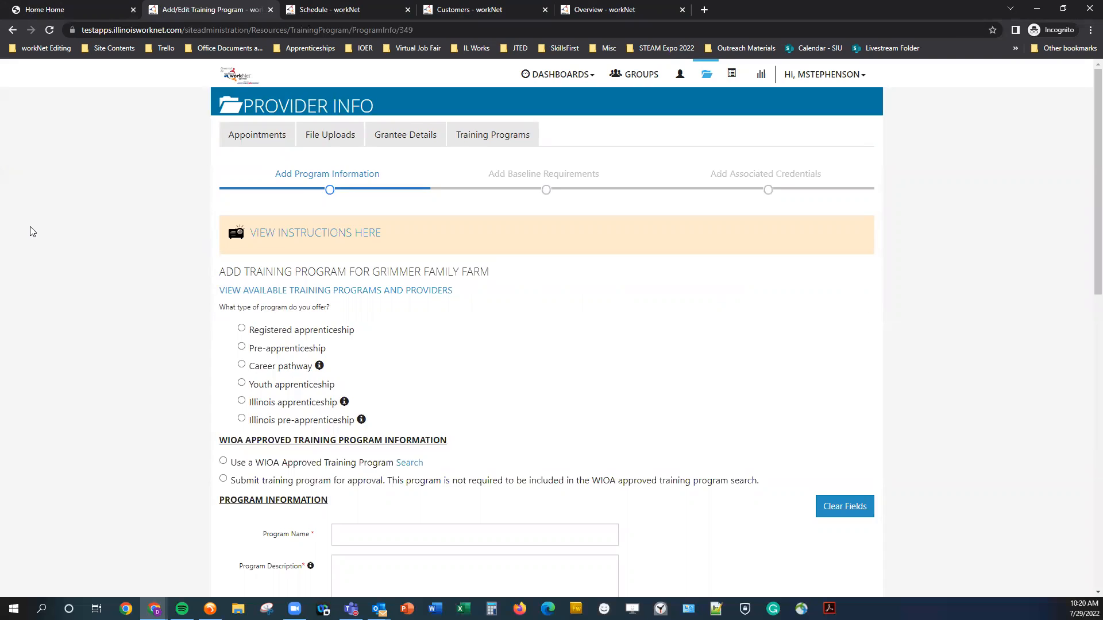
Set the type of program offered to Career pathway
scroll(34, 236, "down", 2)
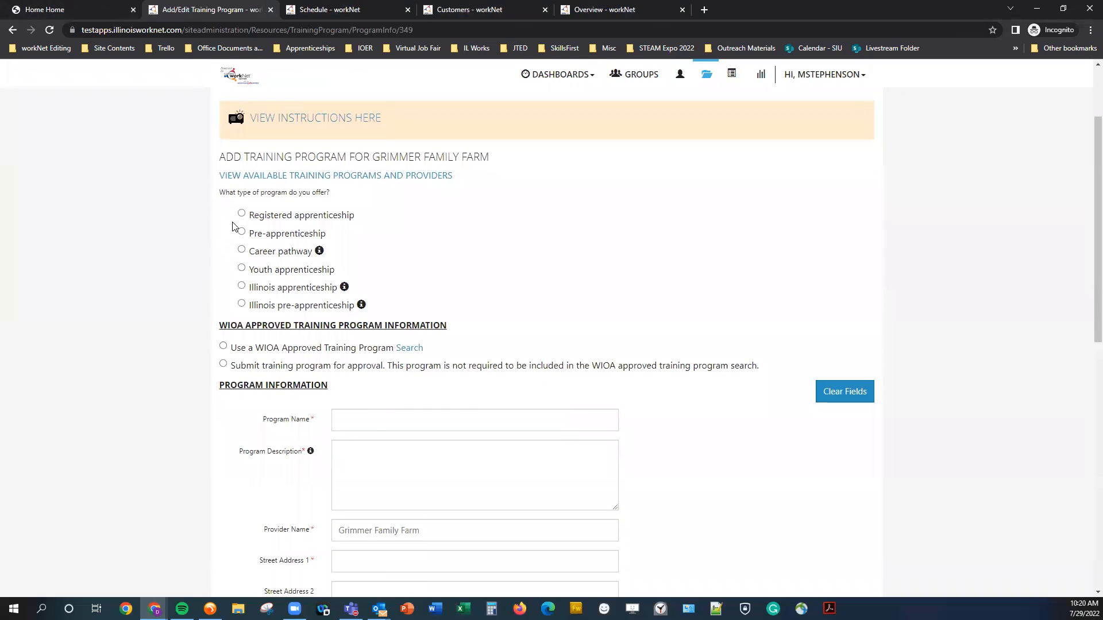
left_click(276, 256)
left_click(362, 308)
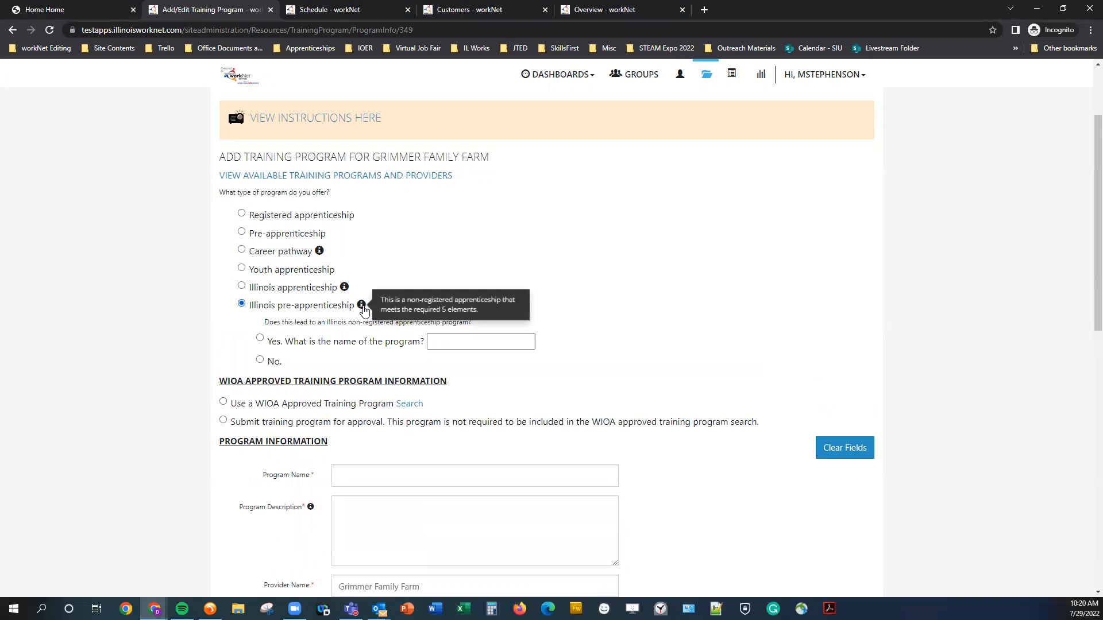
left_click(242, 251)
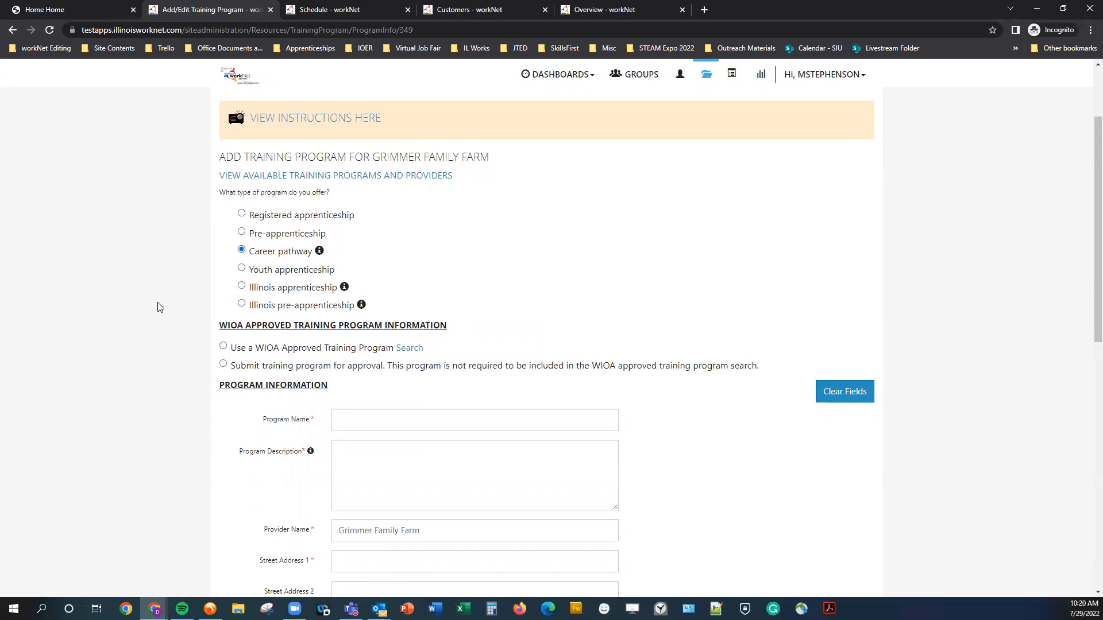
Choose to submit the training program for approval in the WIOA approved training program information
middle_click(163, 328)
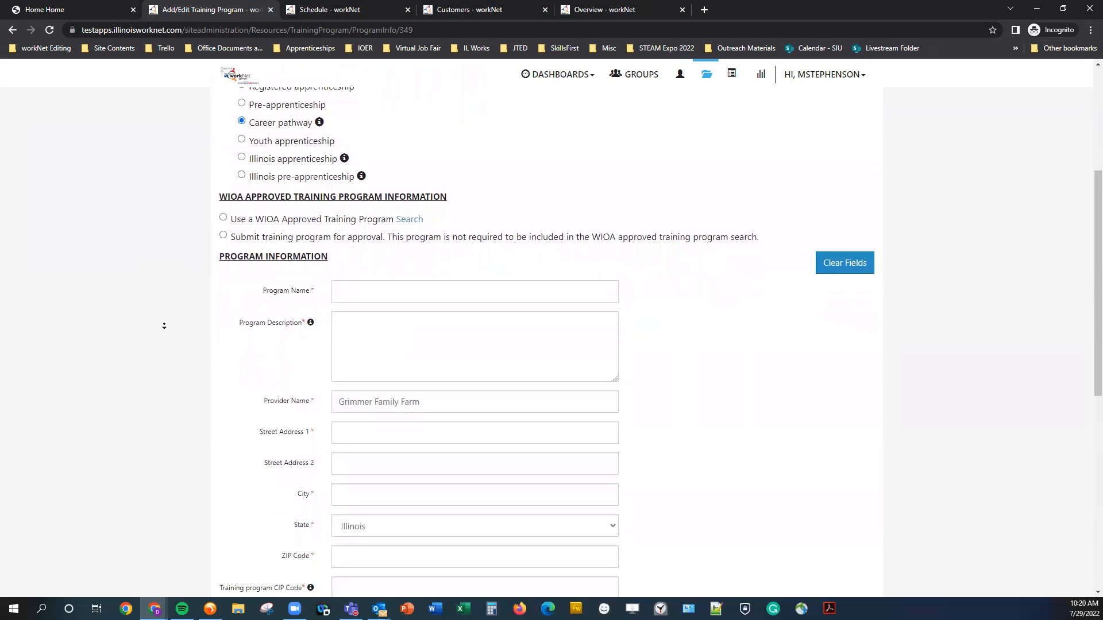
scroll(164, 325, "down", 1)
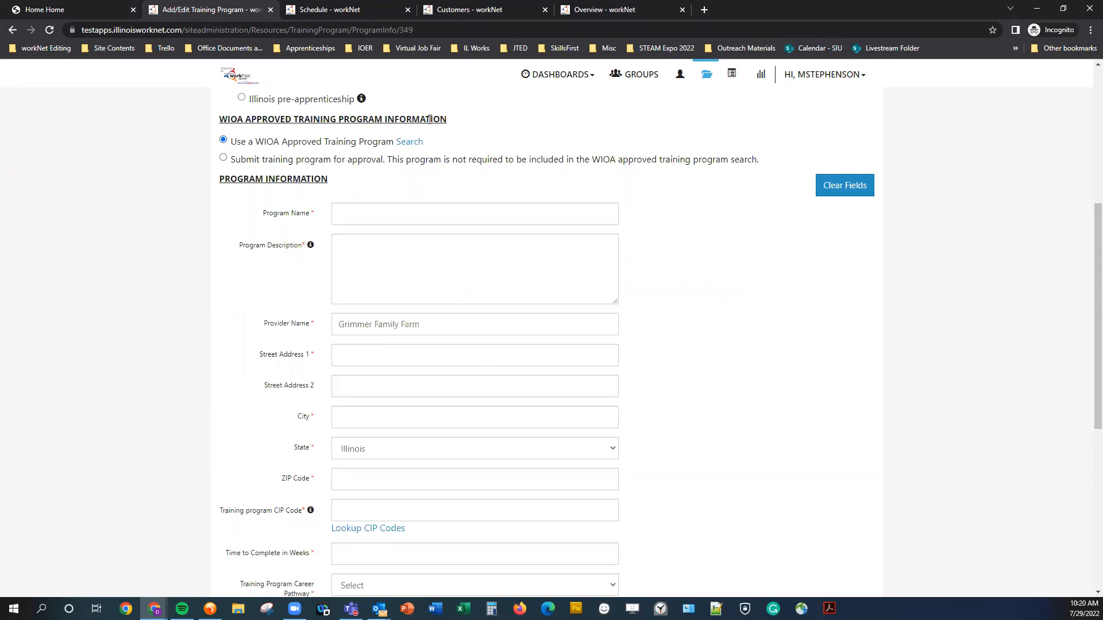
scroll(389, 266, "down", 3)
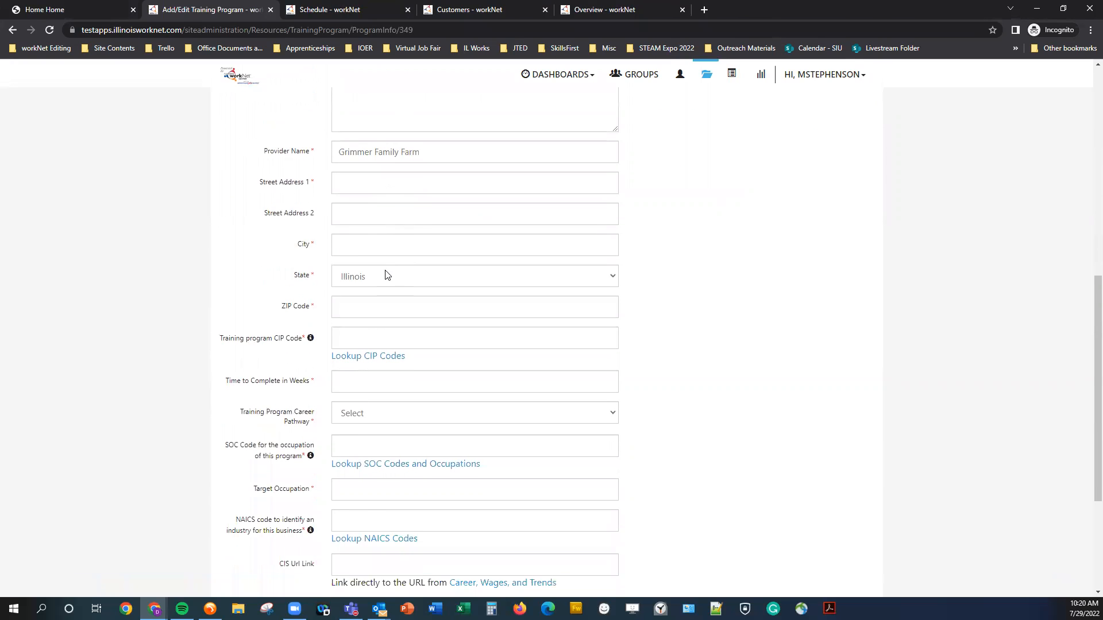
scroll(413, 357, "down", 2)
scroll(414, 338, "up", 7)
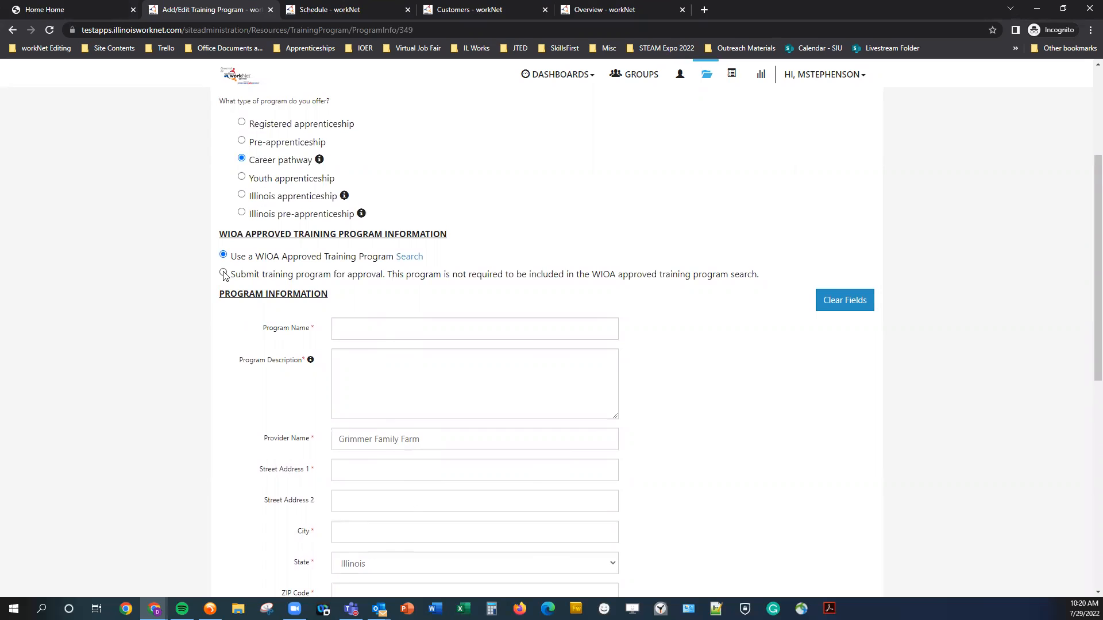
left_click(224, 274)
scroll(153, 327, "down", 2)
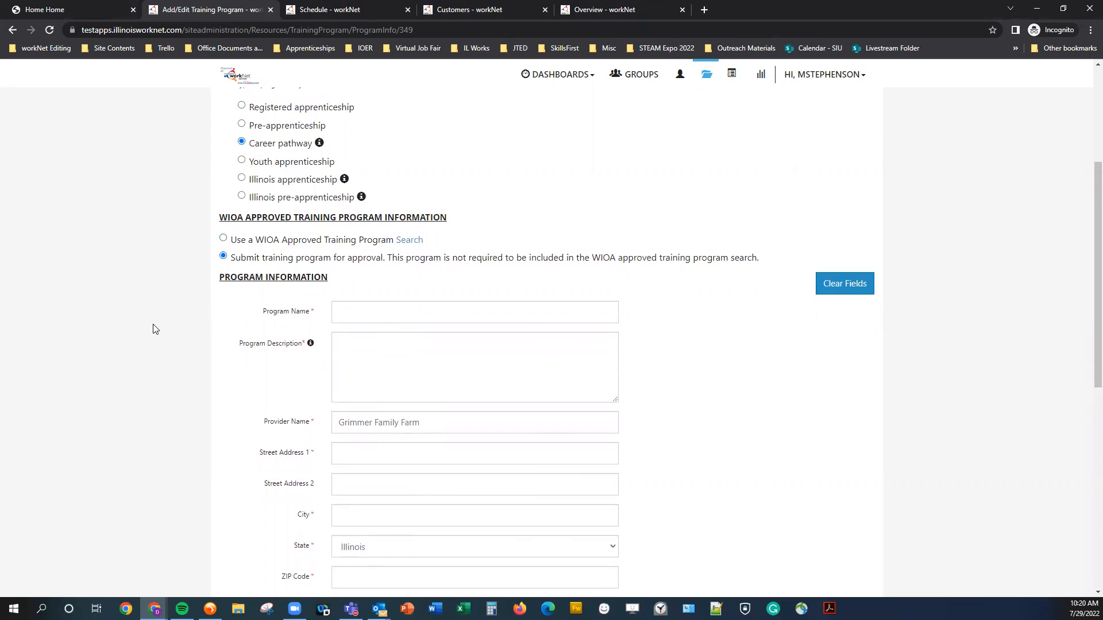
Name the program "Training Program 72922" and enter "Tksajhdkjslda" as its description
left_click(371, 216)
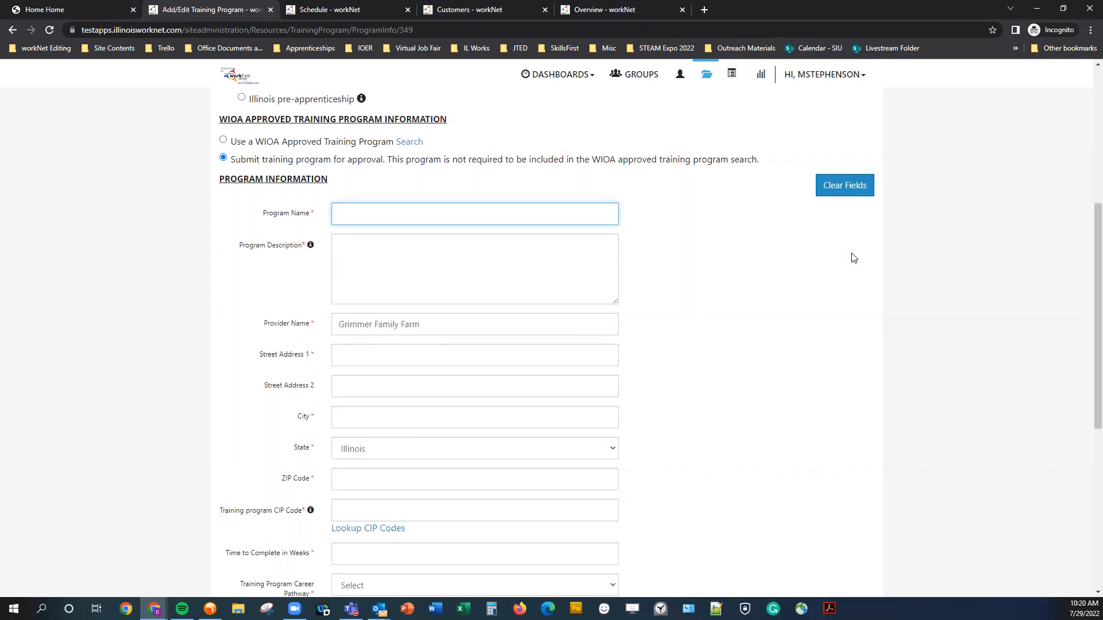
type("Training Program 72922")
key("Tab")
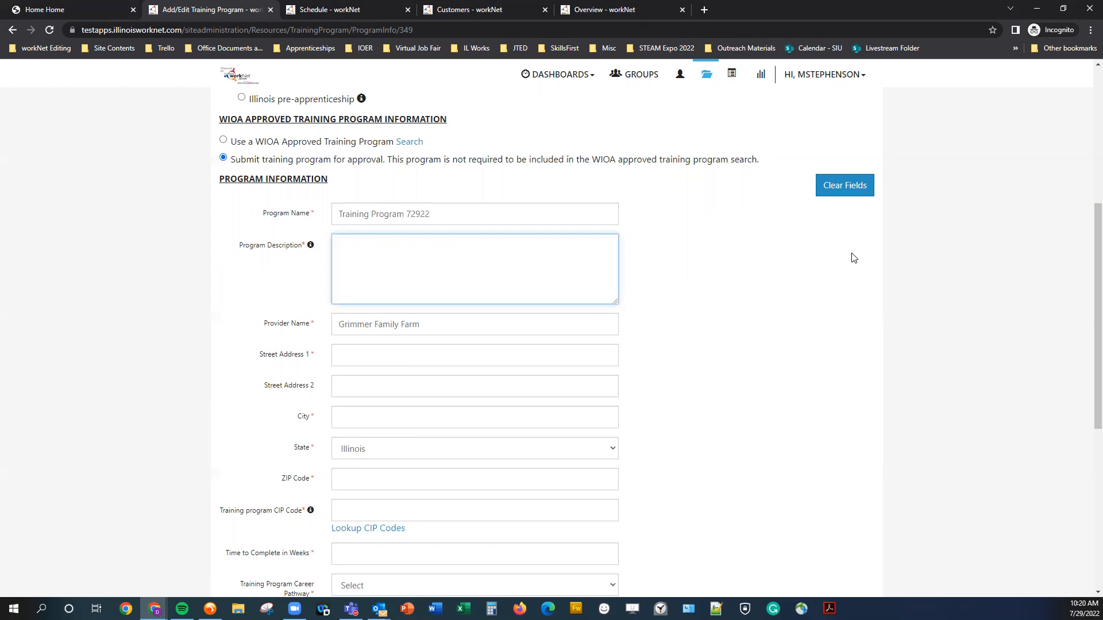
type("Tksajhdkjslda")
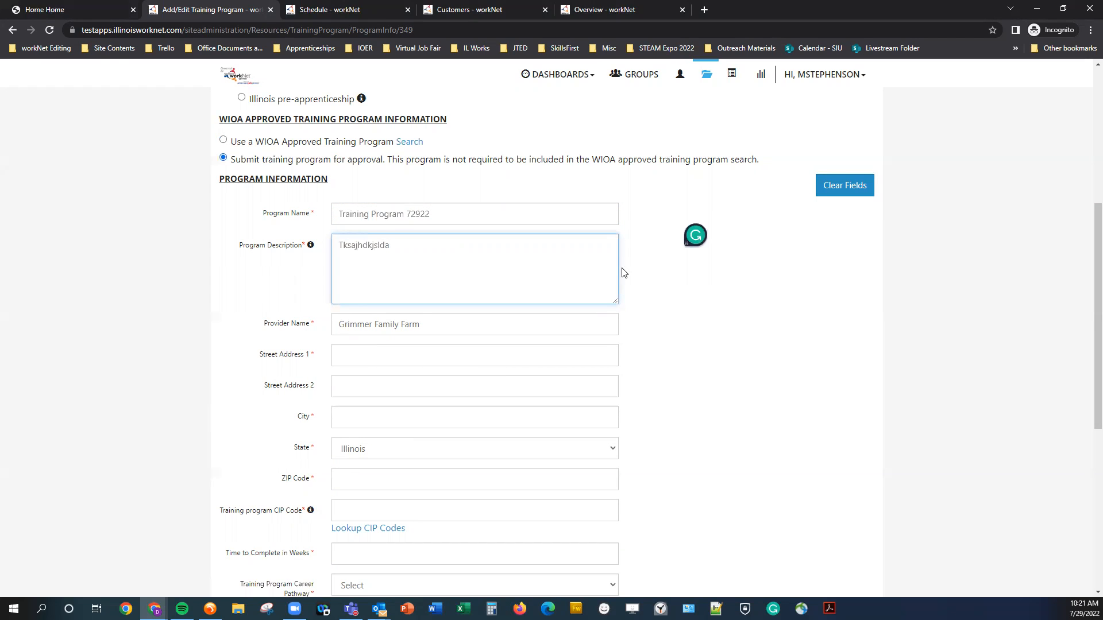
Fill in the program's street address, city and ZIP code, leaving the second address line empty
scroll(210, 281, "down", 2)
left_click(367, 236)
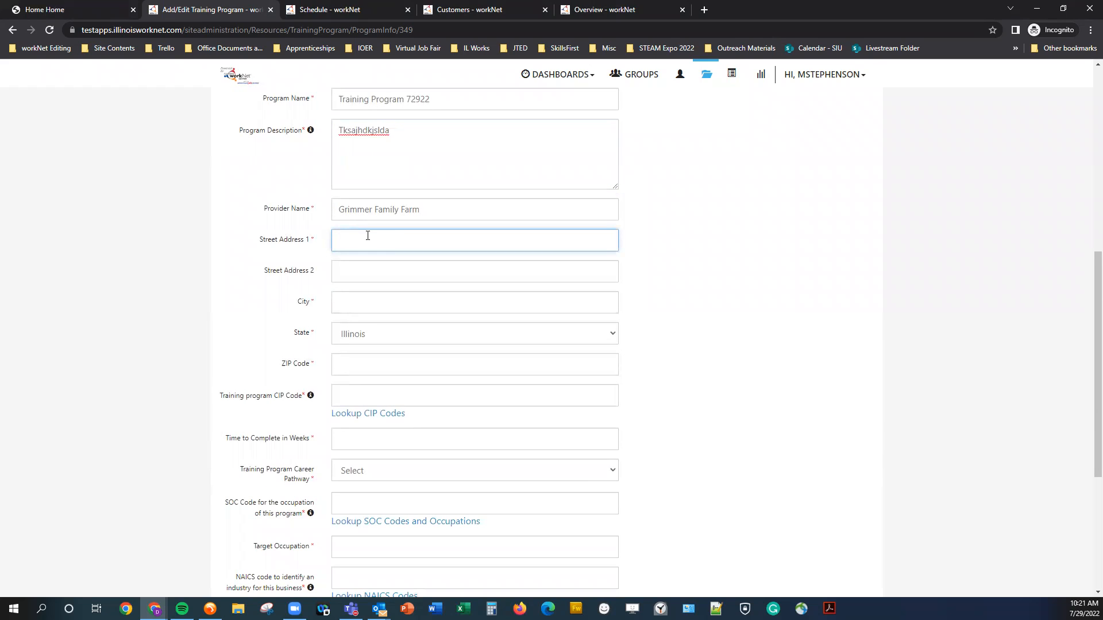
type("1324 Streer")
type(" Name 1")
key("Tab")
key("Tab")
type("S")
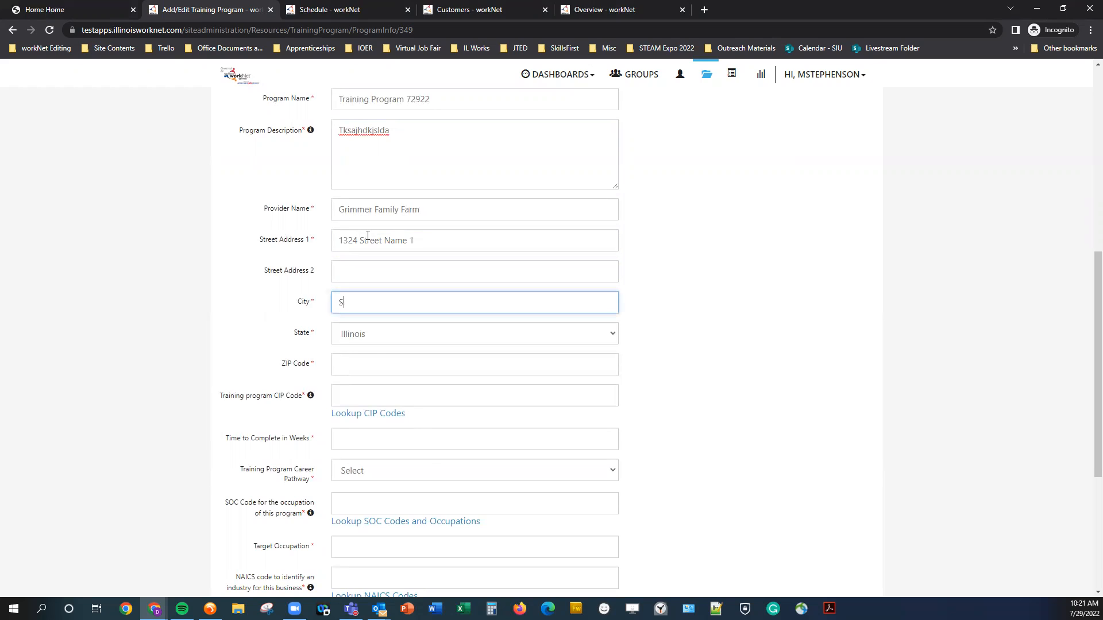
type("pringfield")
key("Tab")
key("Tab")
type("62704")
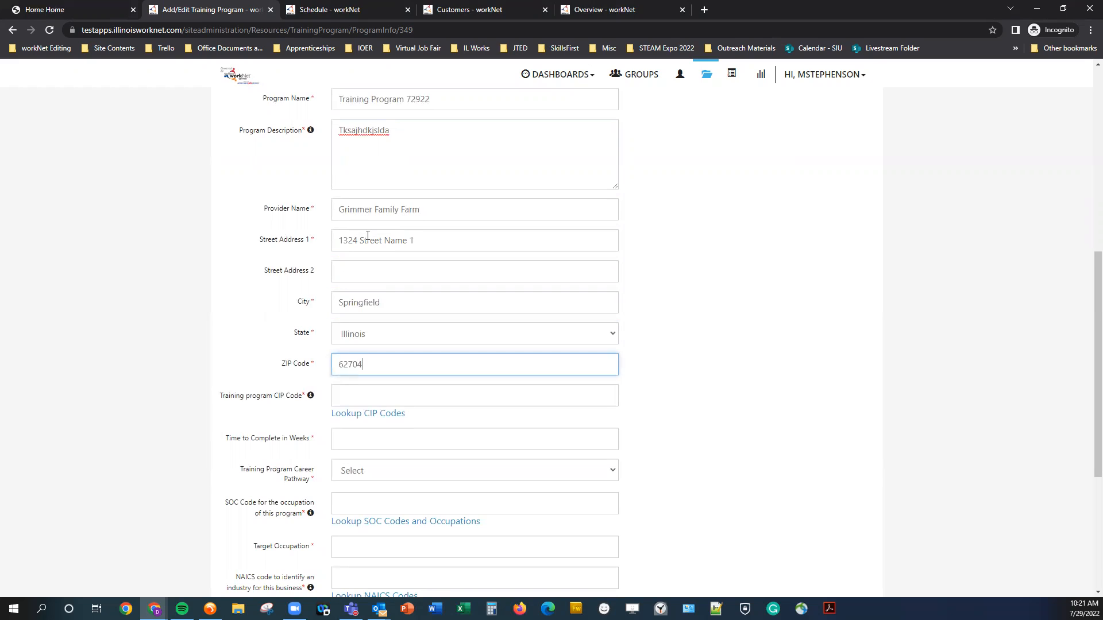
key("Tab")
Look up CIP codes for Manufacturing Engineering and select 14.3601 for the training program
scroll(356, 243, "down", 4)
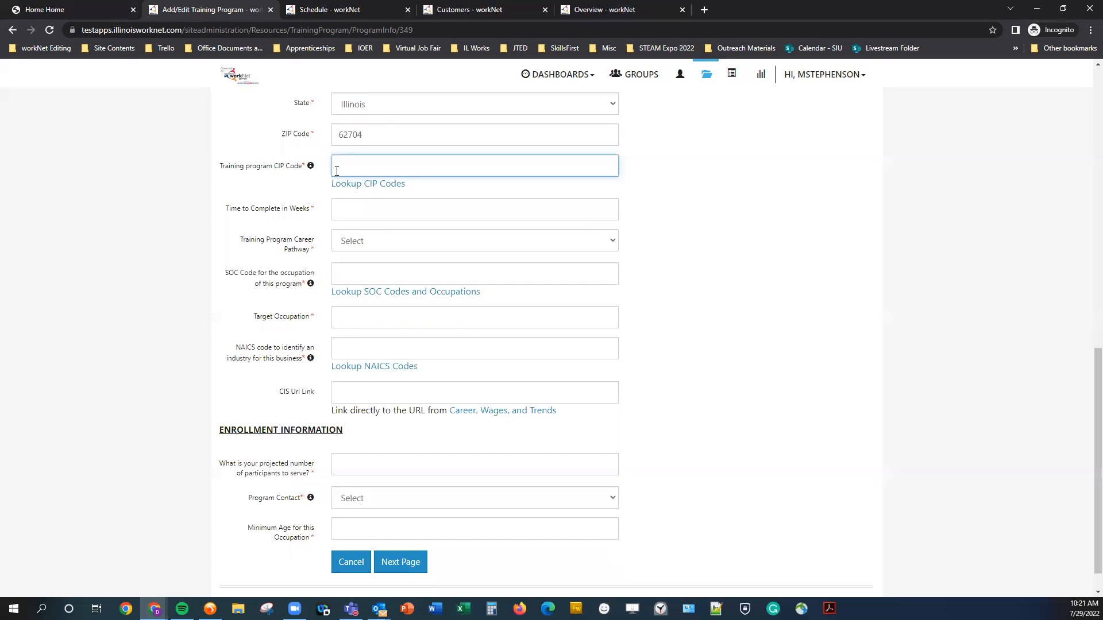
left_click(369, 184)
left_click(459, 170)
type("manu")
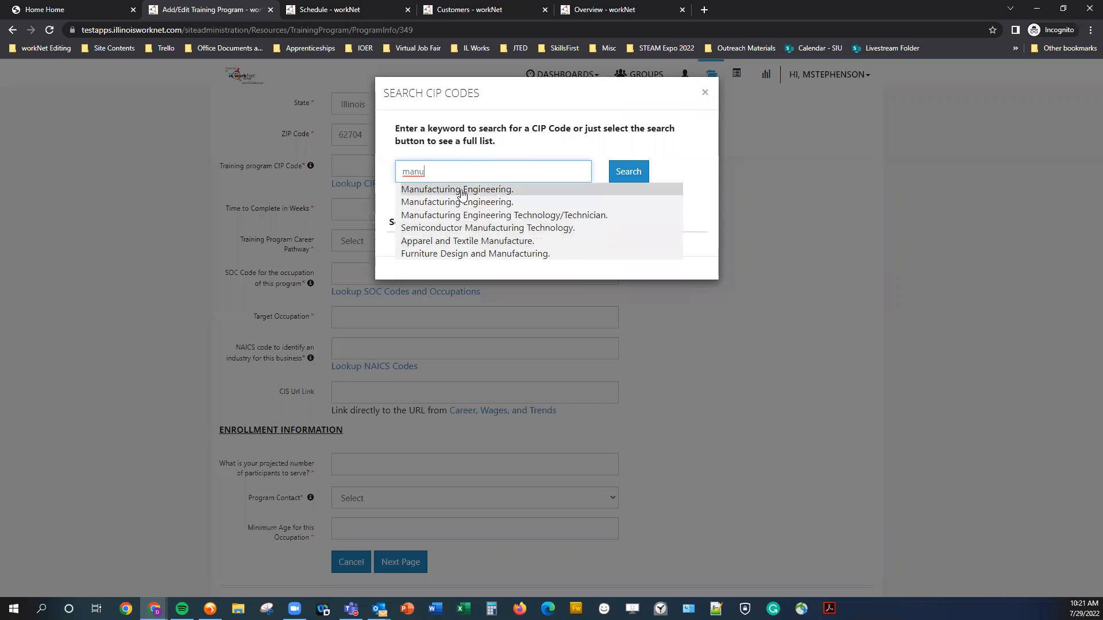
left_click(462, 191)
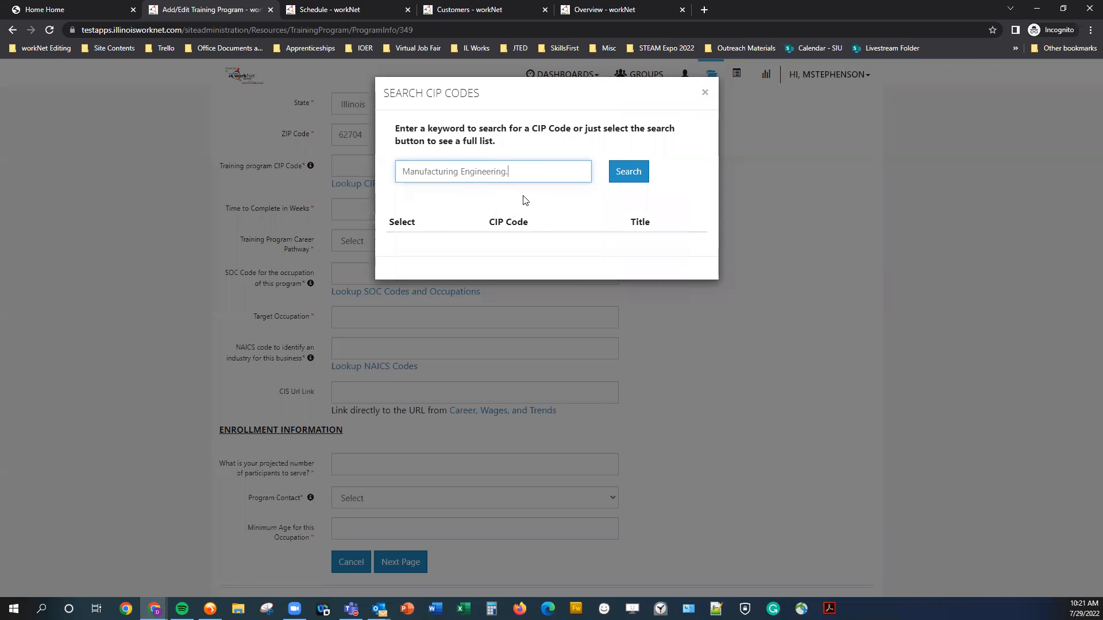
left_click(619, 180)
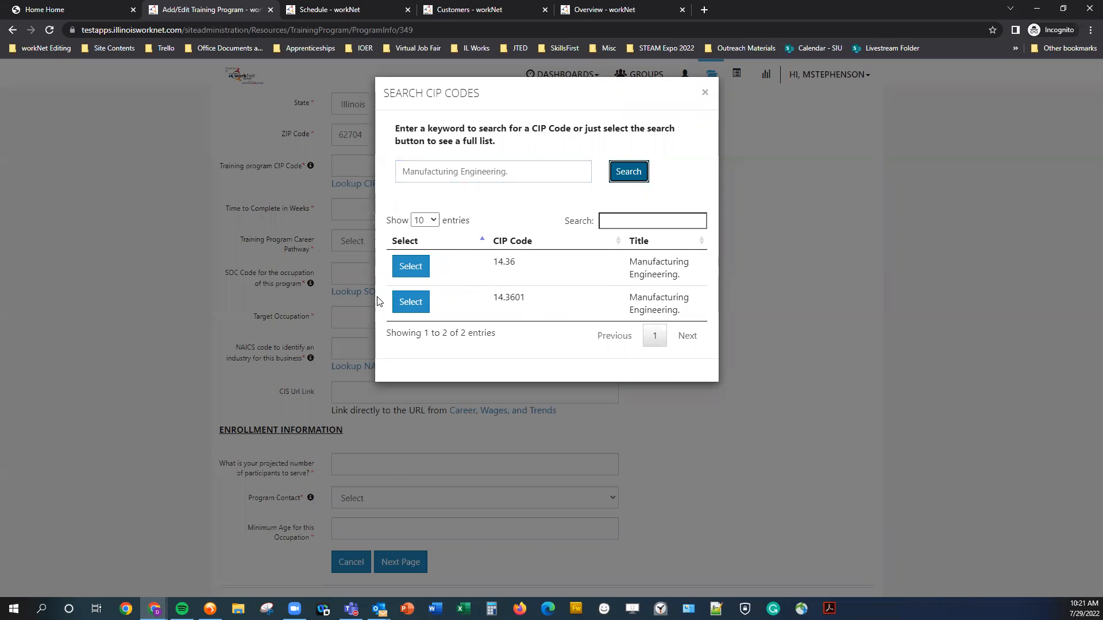
left_click(405, 304)
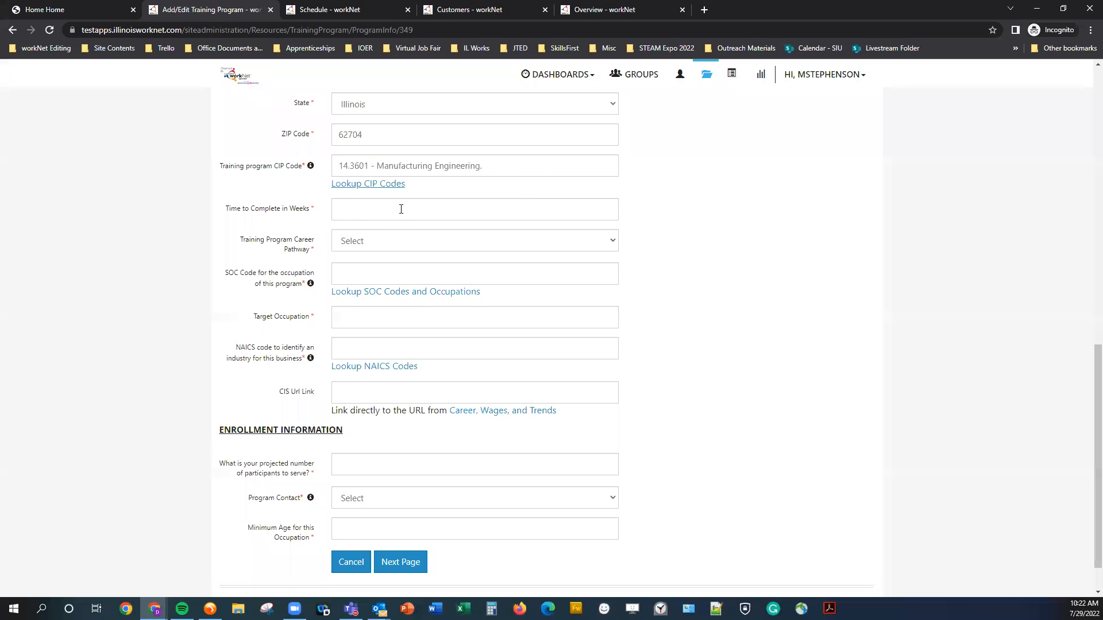
Set the time to complete to 8 weeks and the training program career pathway to Manufacturing
left_click(355, 212)
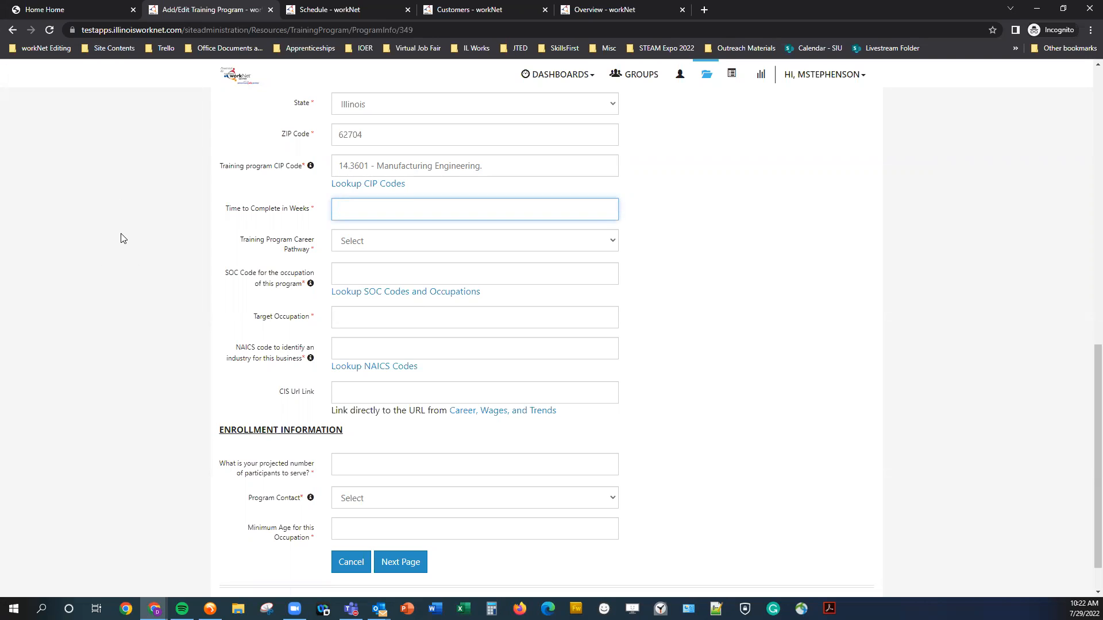
type("8")
left_click(399, 246)
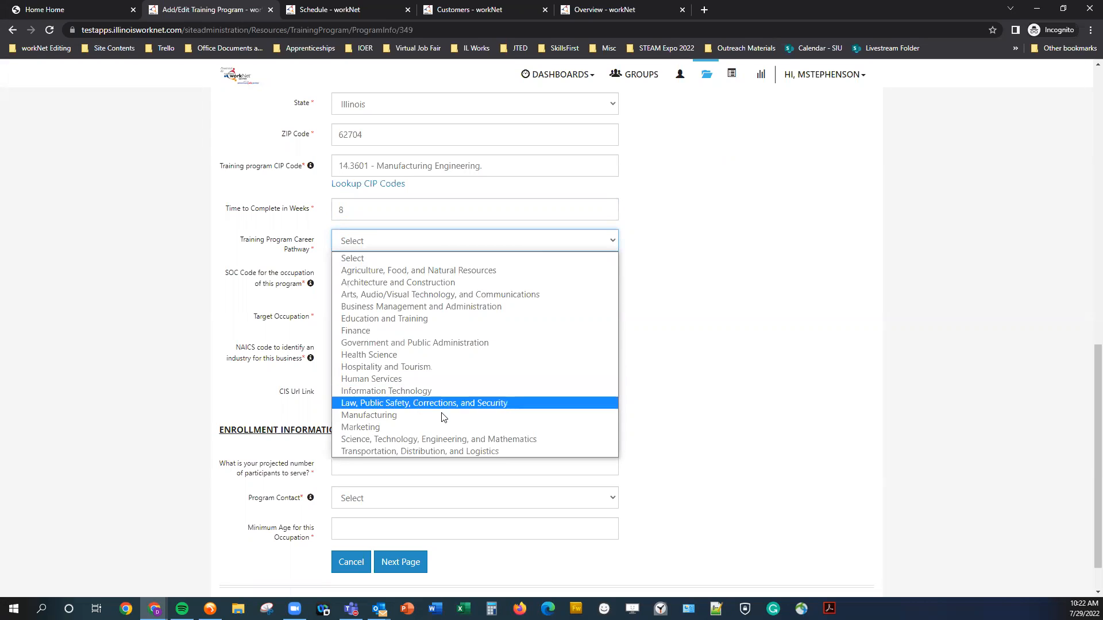
left_click(402, 415)
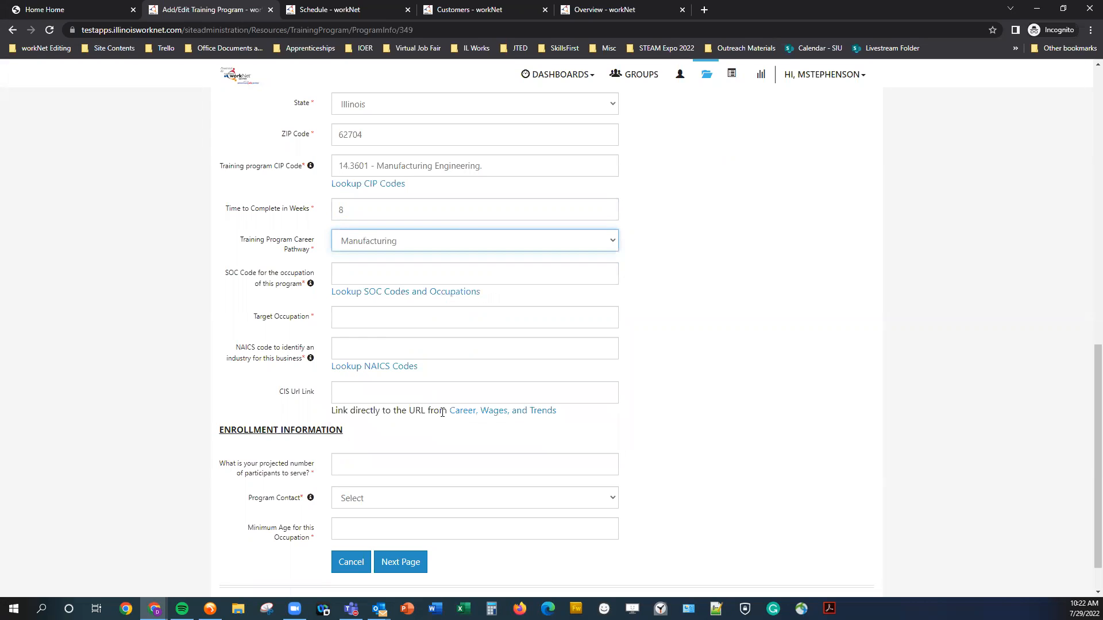
Look up SOC codes for Manufacturing Engineering Technologists and select the matching occupation for the program
left_click(365, 293)
left_click(448, 165)
type("manu")
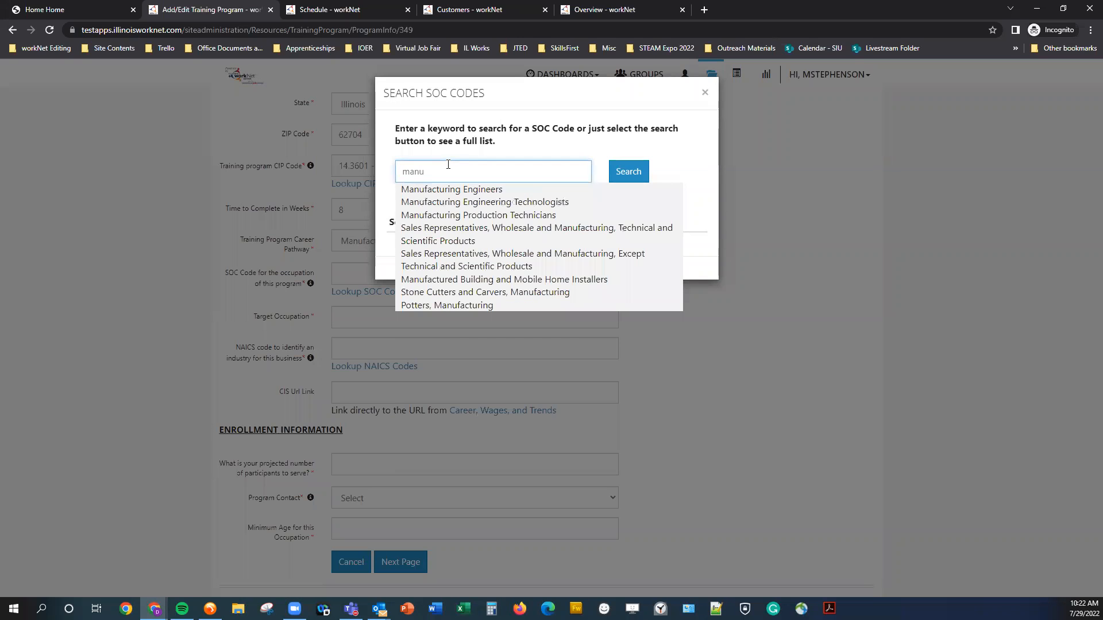
left_click(470, 202)
left_click(612, 176)
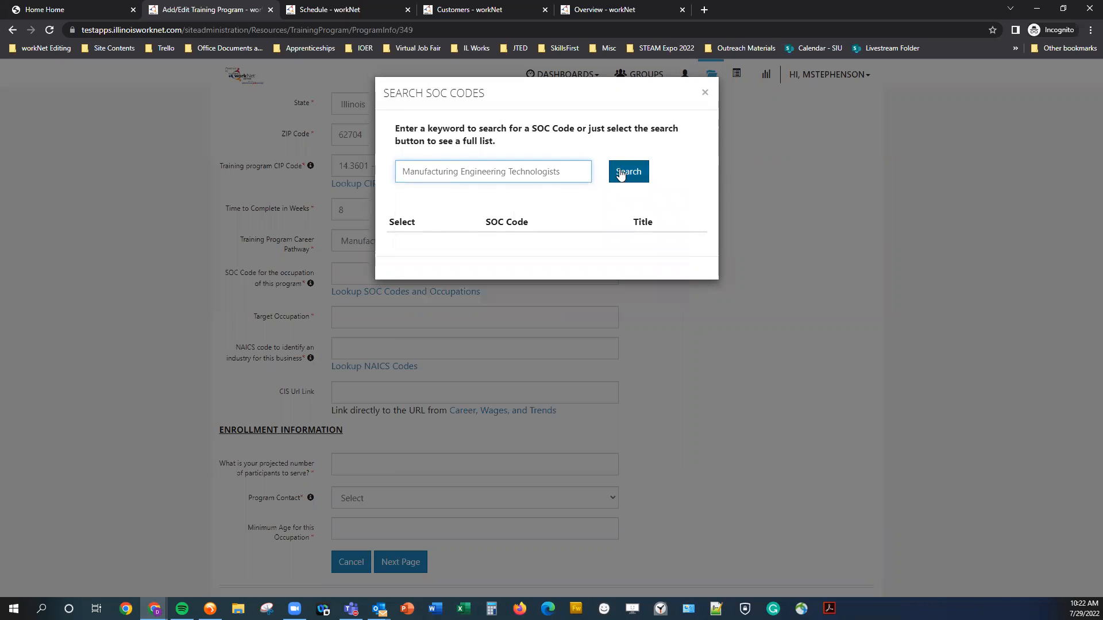
left_click(419, 268)
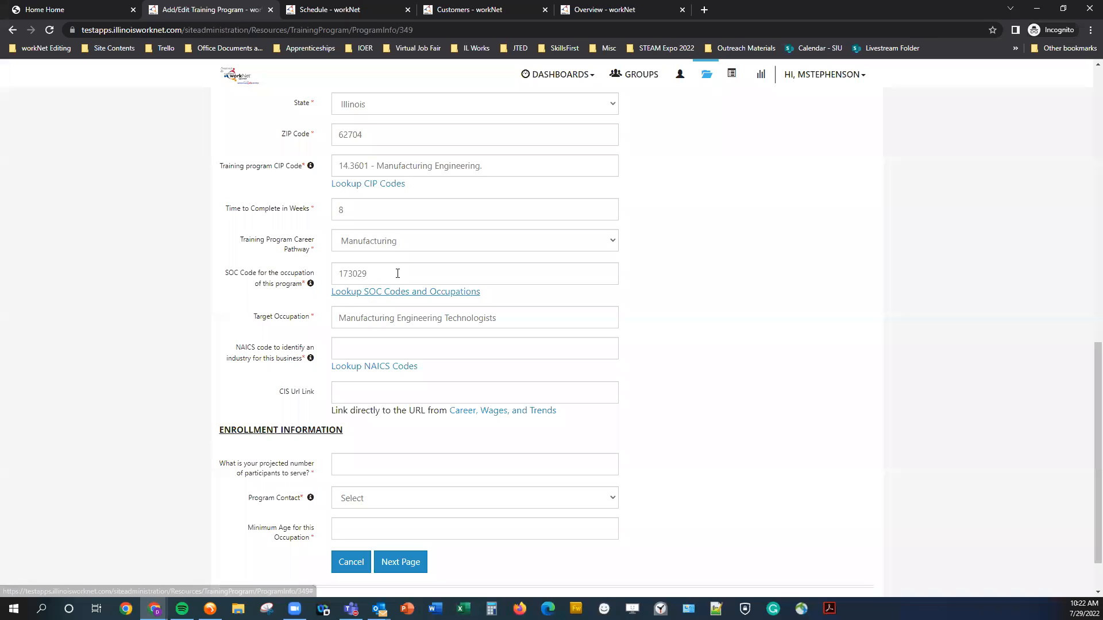
double_click(398, 273)
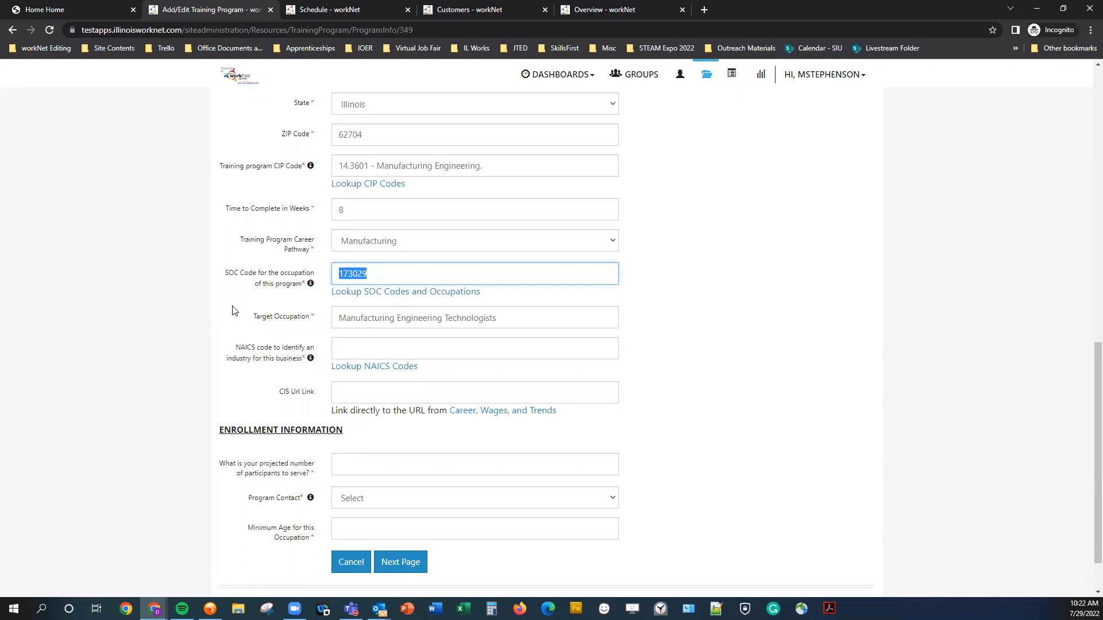
scroll(300, 308, "down", 1)
left_click(358, 261)
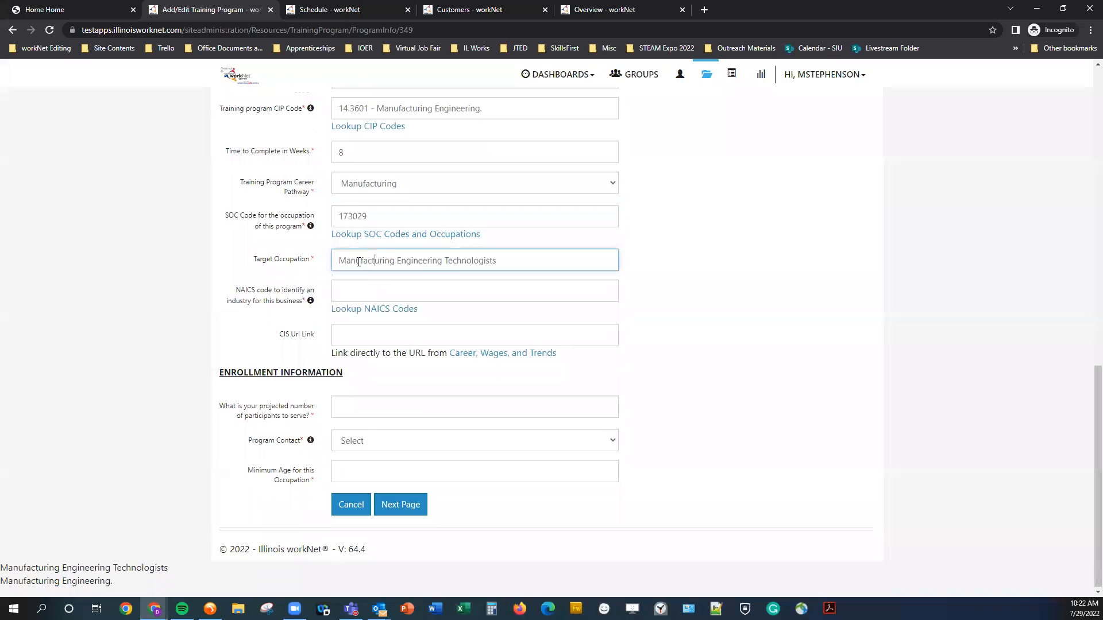
double_click(449, 264)
left_click(503, 259)
Look up NAICS codes for Food Manufacturing and select 31111 - Animal Food Manufacturing for the program
left_click(344, 309)
left_click(523, 167)
type("manu")
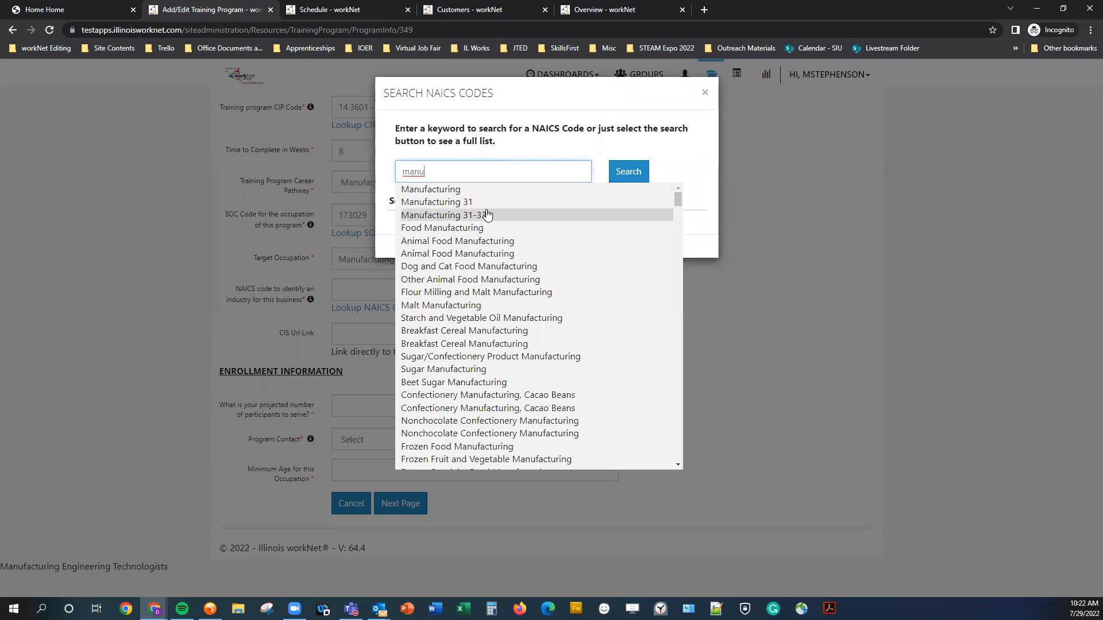
left_click(477, 228)
left_click(630, 172)
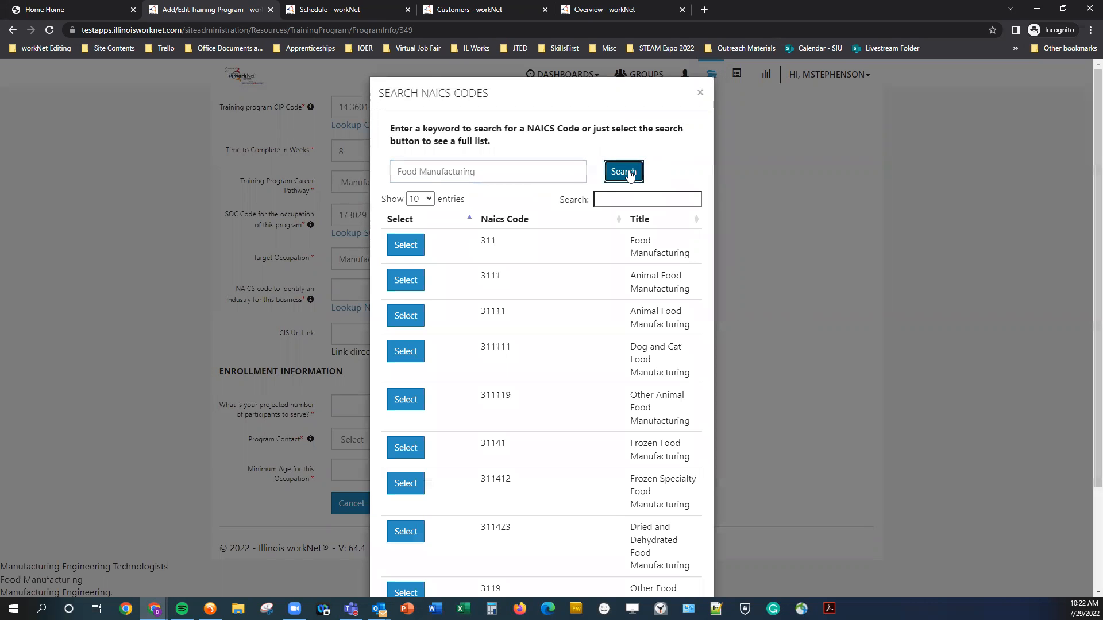
left_click(406, 315)
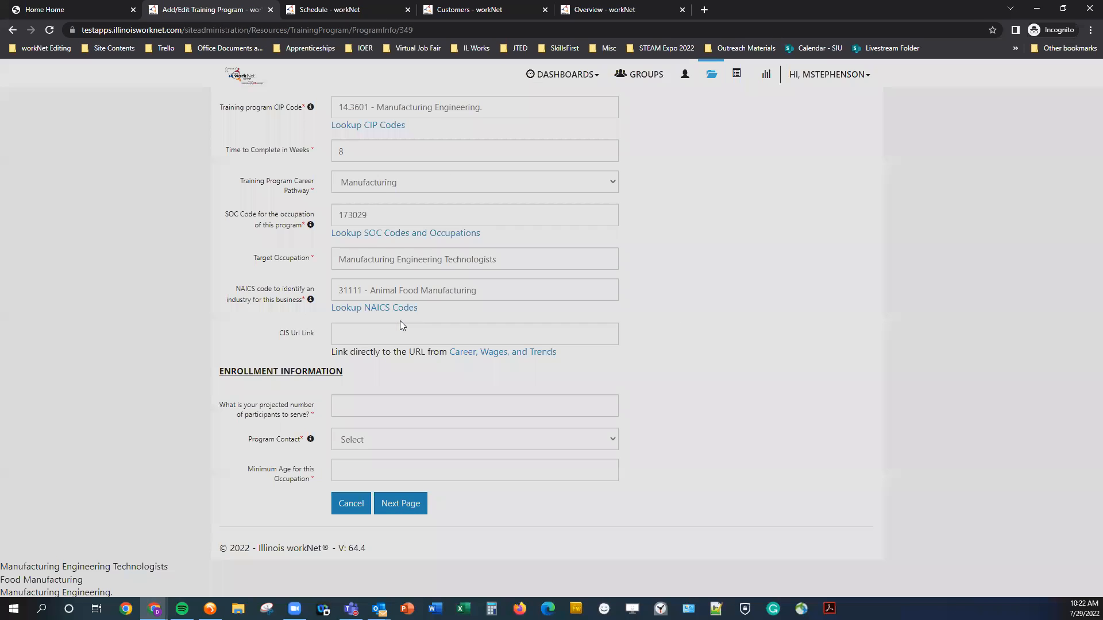
Fill in the enrollment information with 25 projected participants, the program contact and a minimum age of 18, and continue to the baseline requirements
scroll(390, 356, "down", 1)
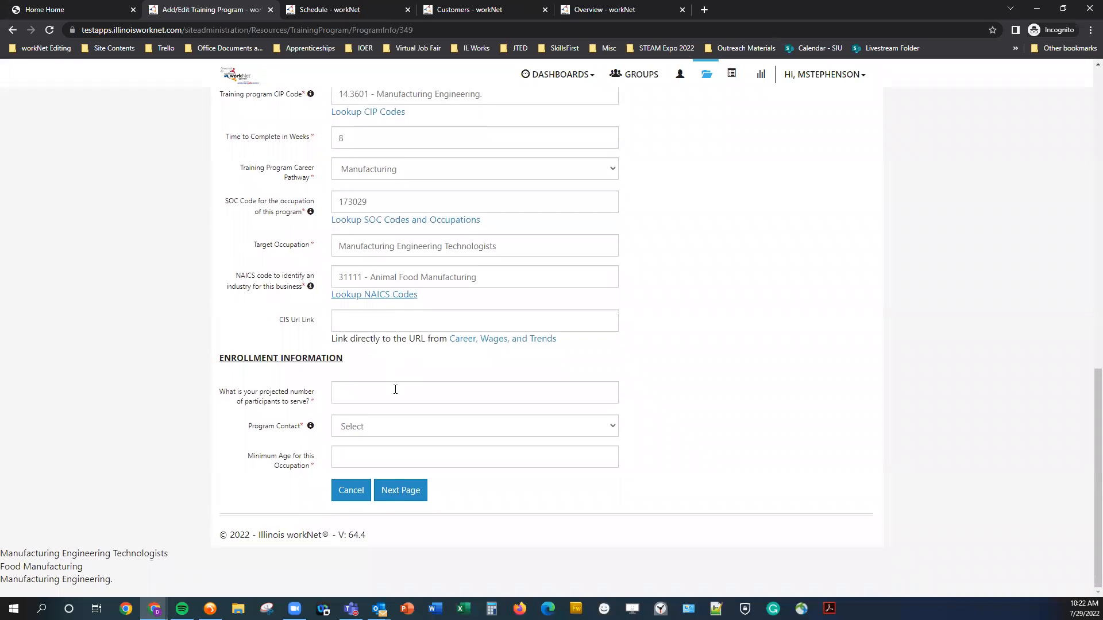
left_click(377, 392)
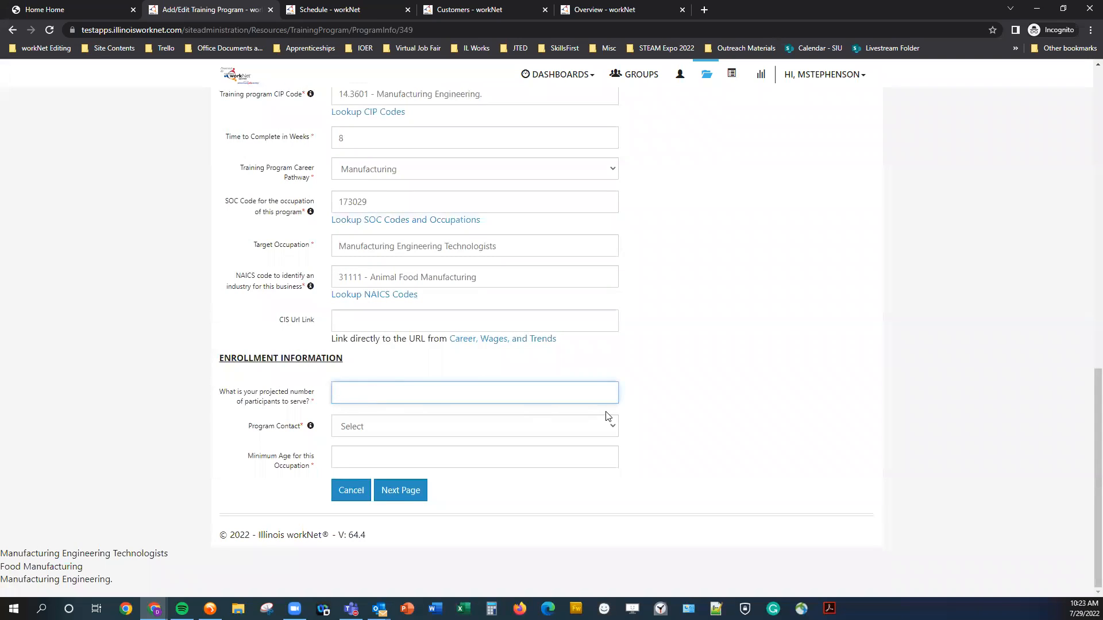
type("25")
left_click(593, 425)
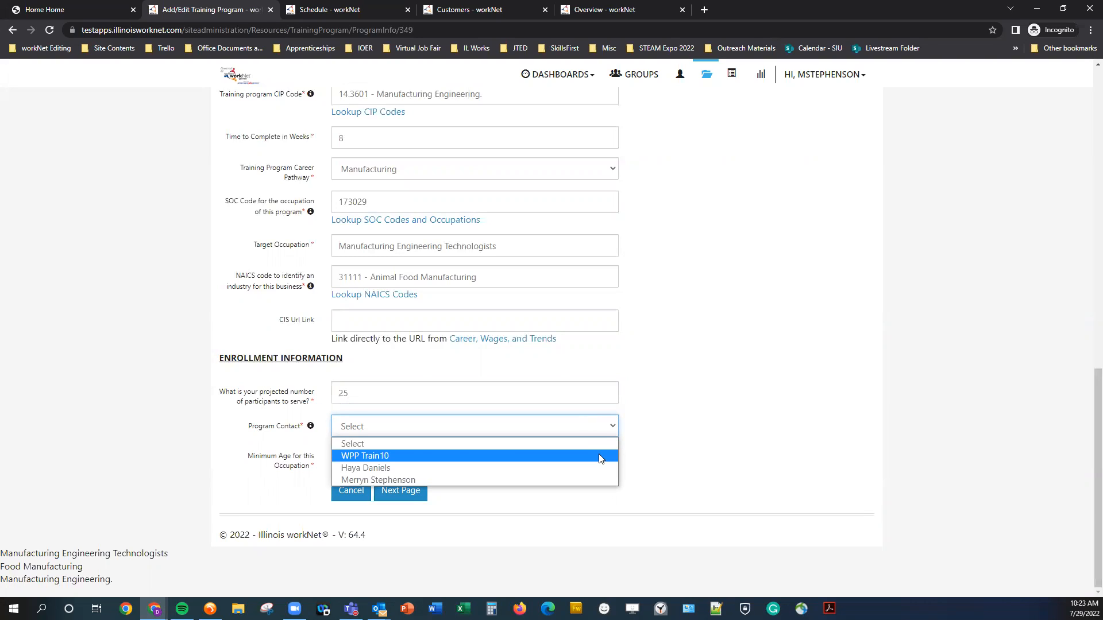
left_click(580, 467)
left_click(465, 463)
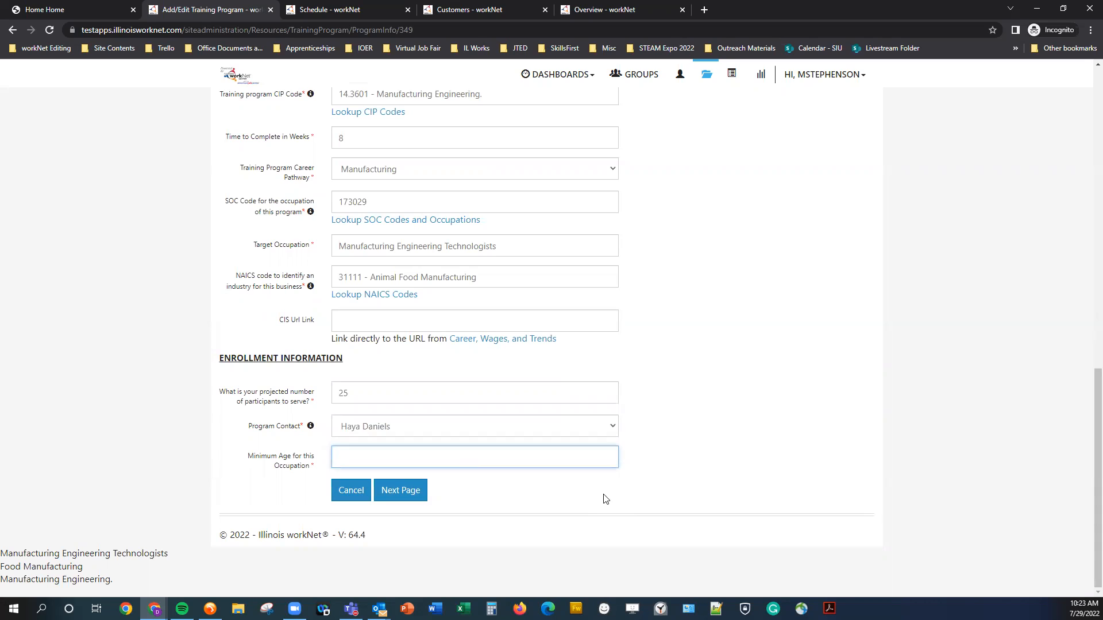
left_click(625, 486)
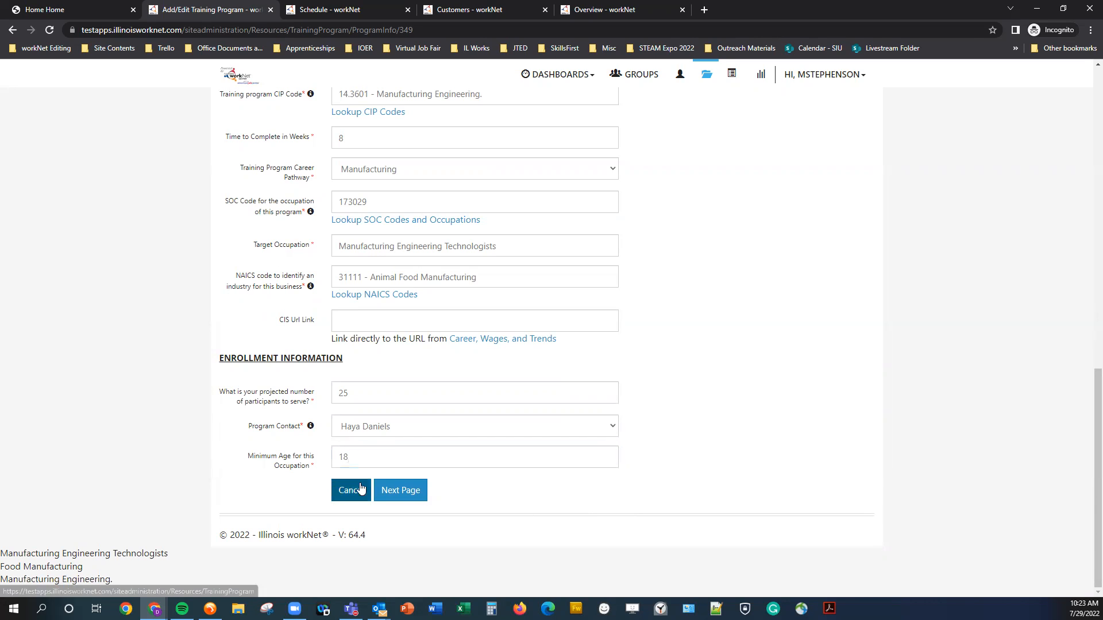
left_click(407, 492)
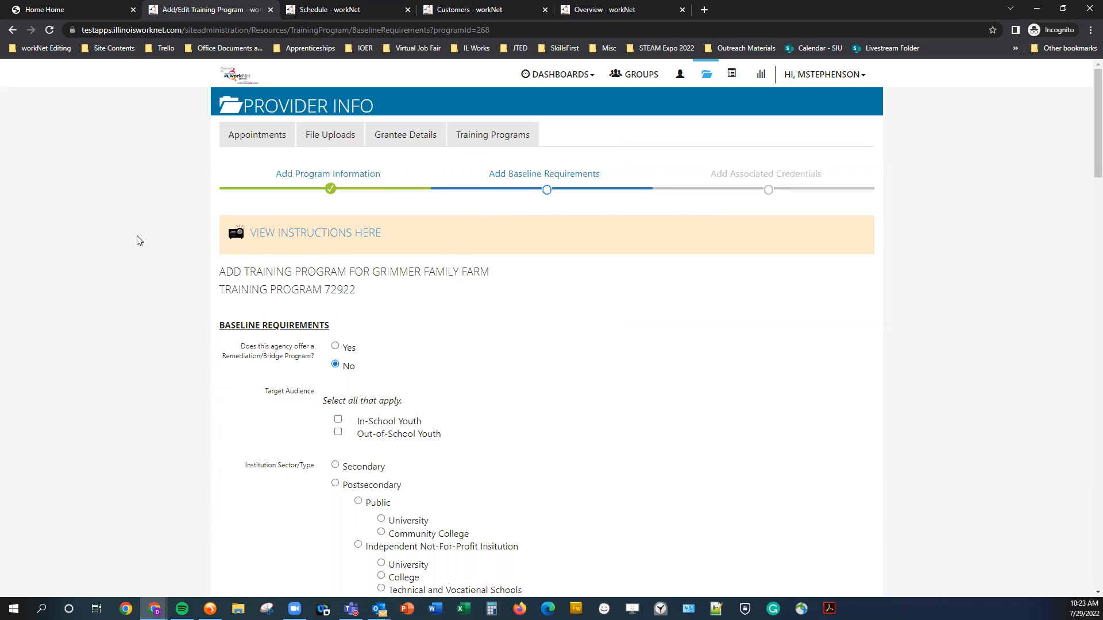
Review the baseline requirements questions without answering them and continue to the associated credentials
middle_click(142, 290)
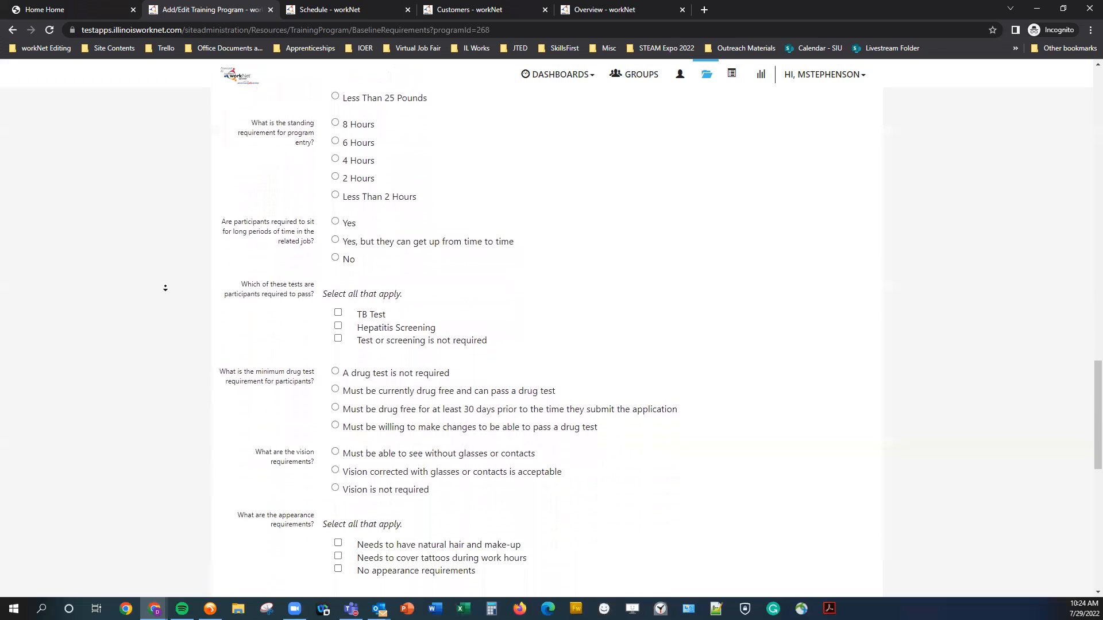
middle_click(166, 288)
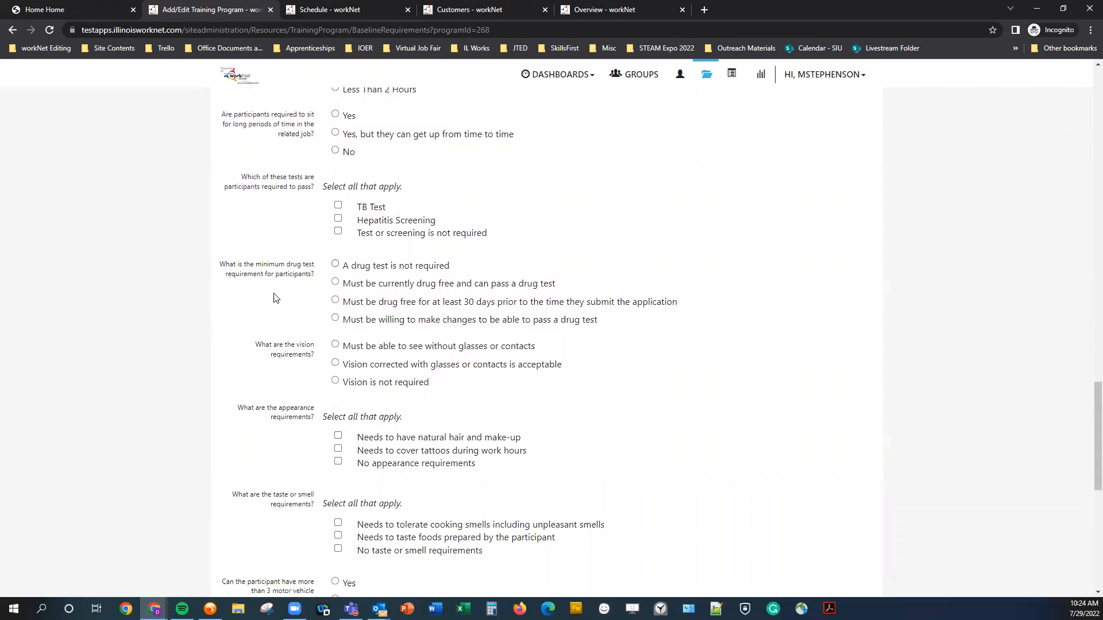
scroll(286, 282, "down", 3)
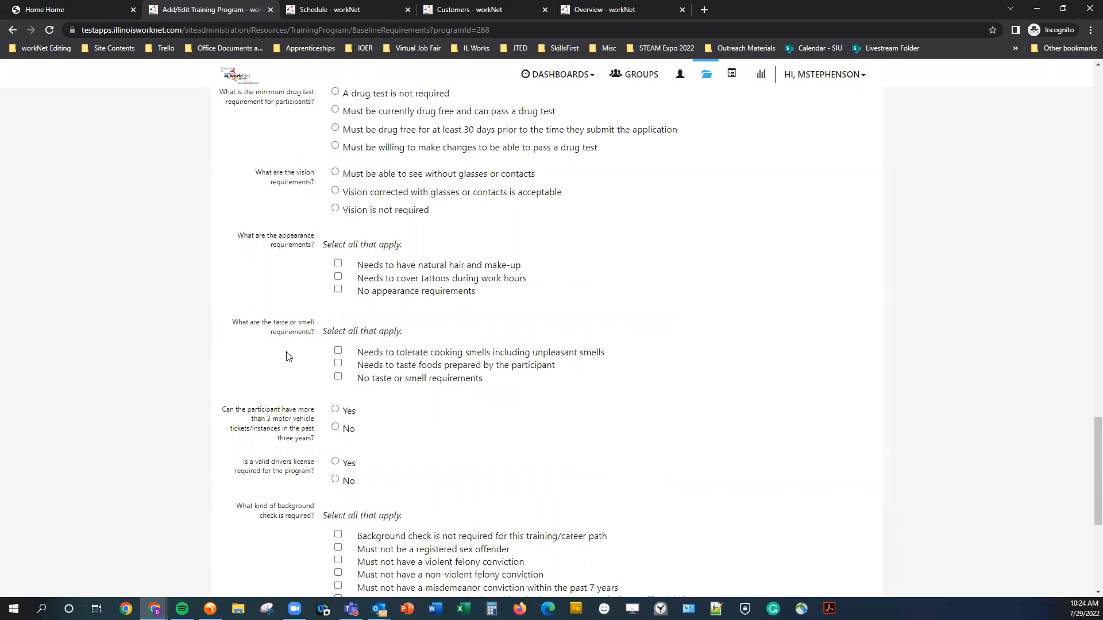
scroll(288, 357, "down", 5)
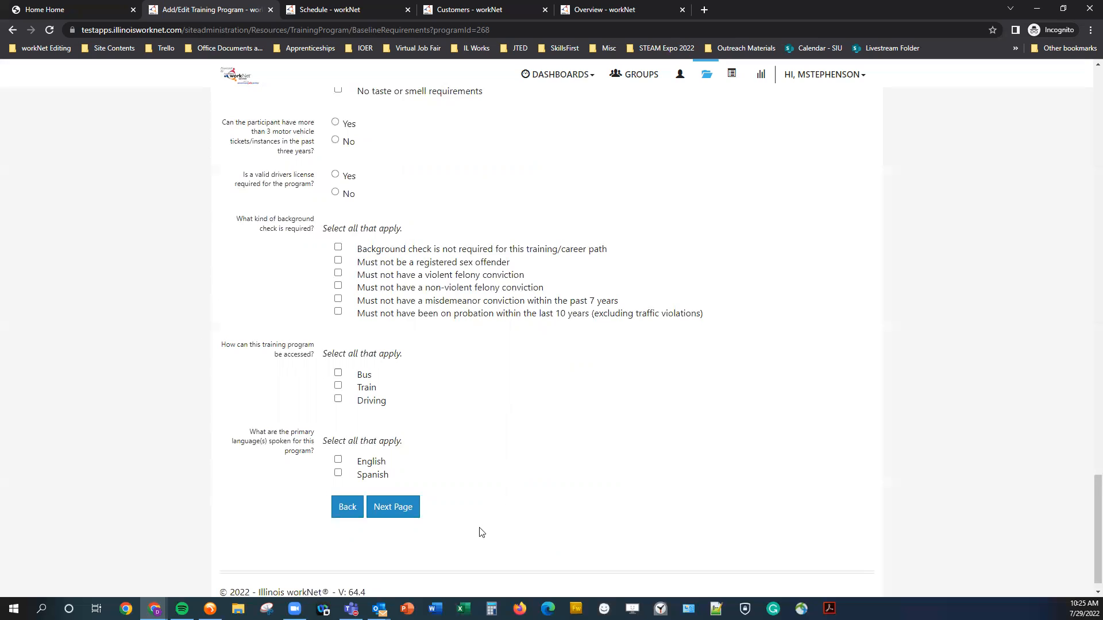
left_click(396, 512)
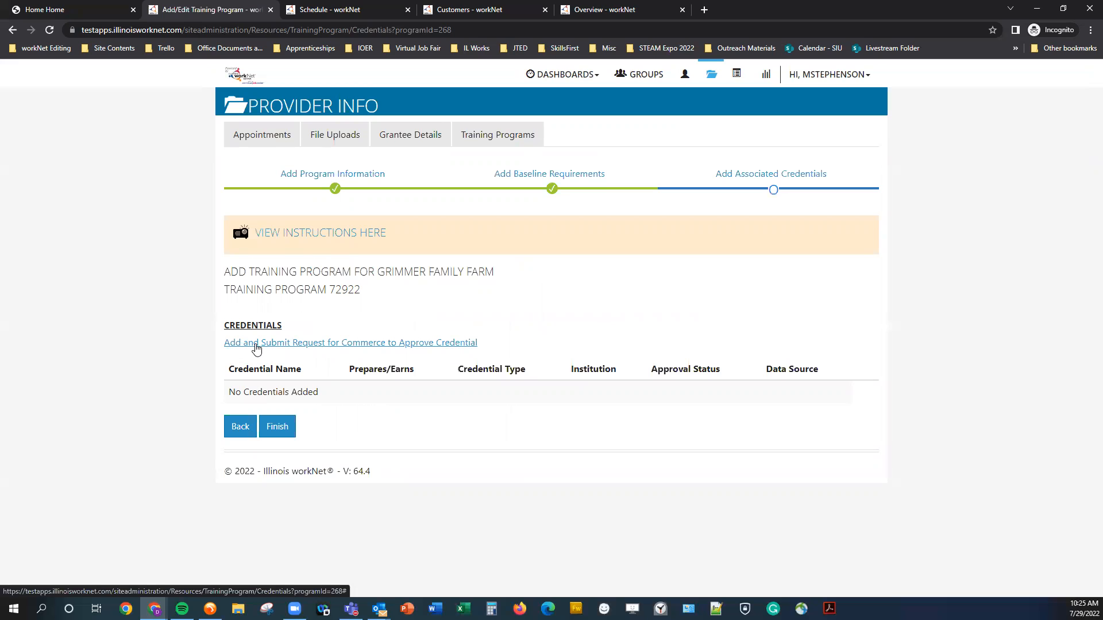
Start a credential approval request named Credential Name Example with the credential type Certificate
left_click(438, 343)
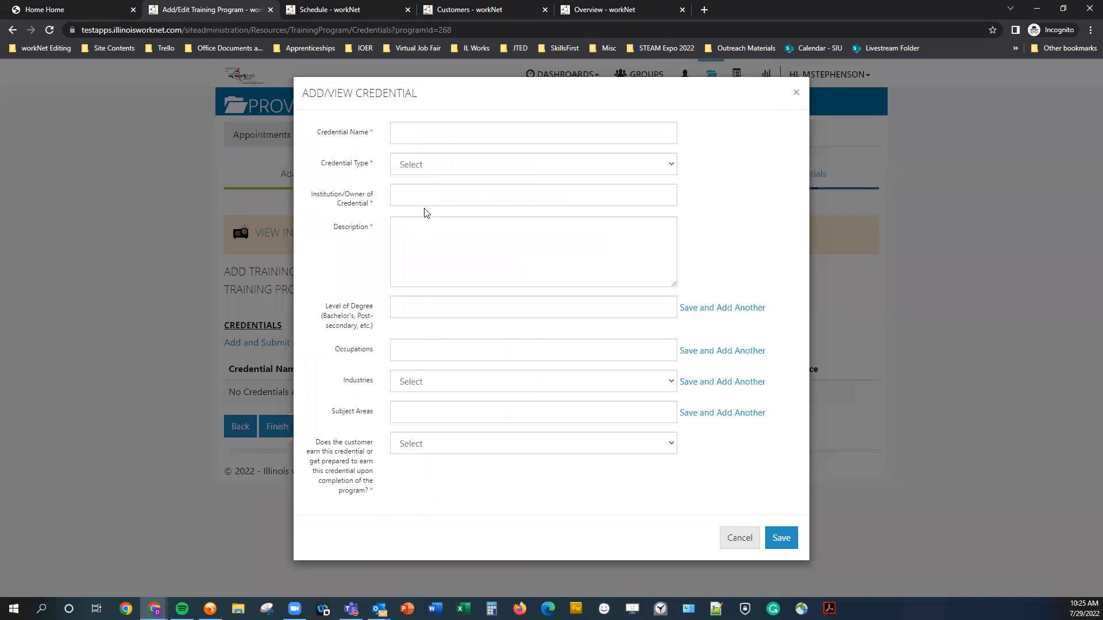
left_click(434, 130)
type("Credential Name Example")
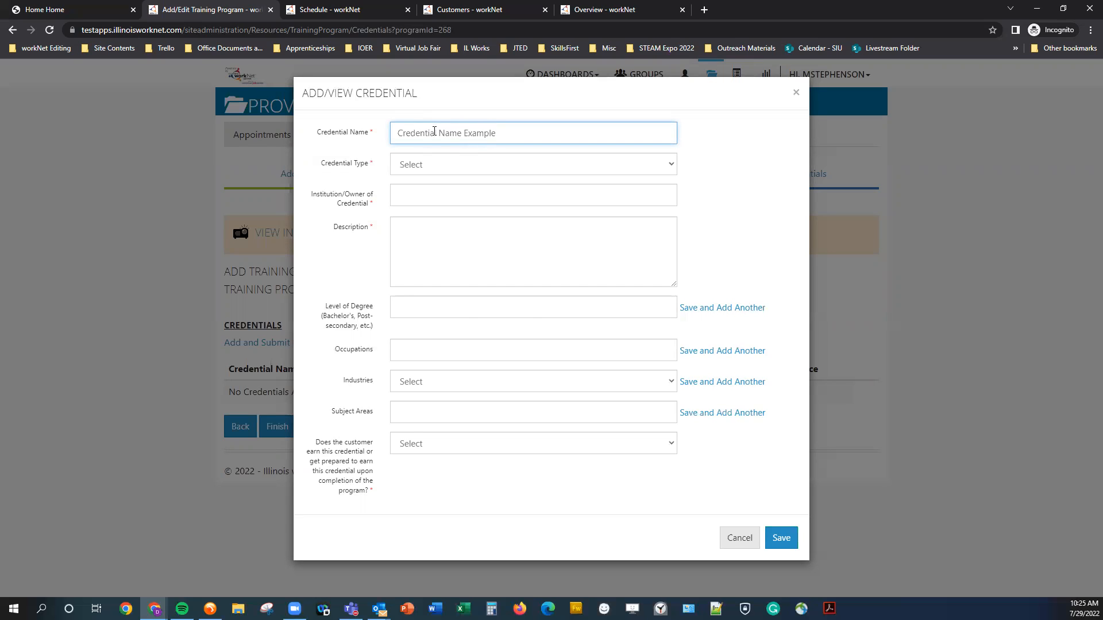
left_click(469, 165)
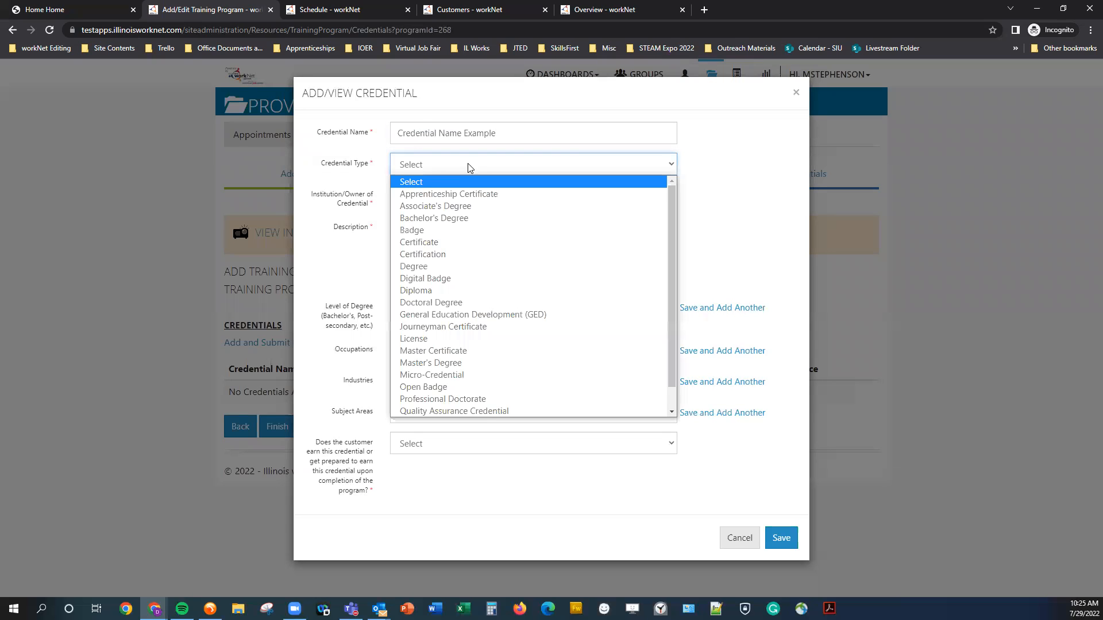
left_click(477, 246)
Enter Certifying Board of Credentials as the credential's institution and fill the description with the same text repeated three times
left_click(474, 197)
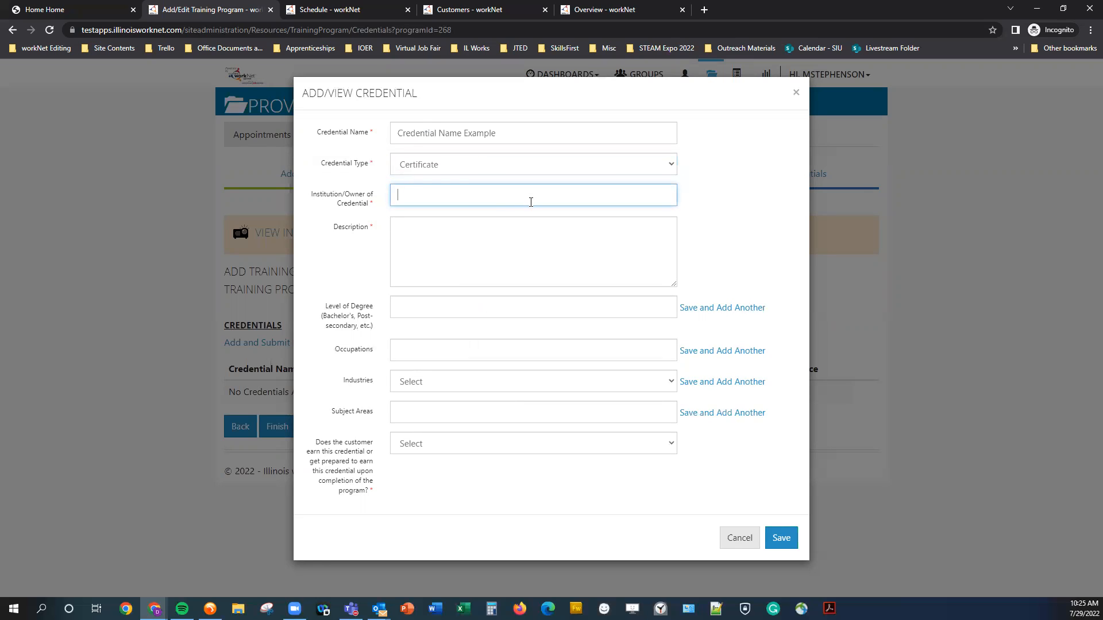
type("Certifying Board of Credentials")
key("ctrl+a")
key("ctrl+c")
key("Tab")
key("ctrl+v")
key("ctrl+v")
key("ctrl+v")
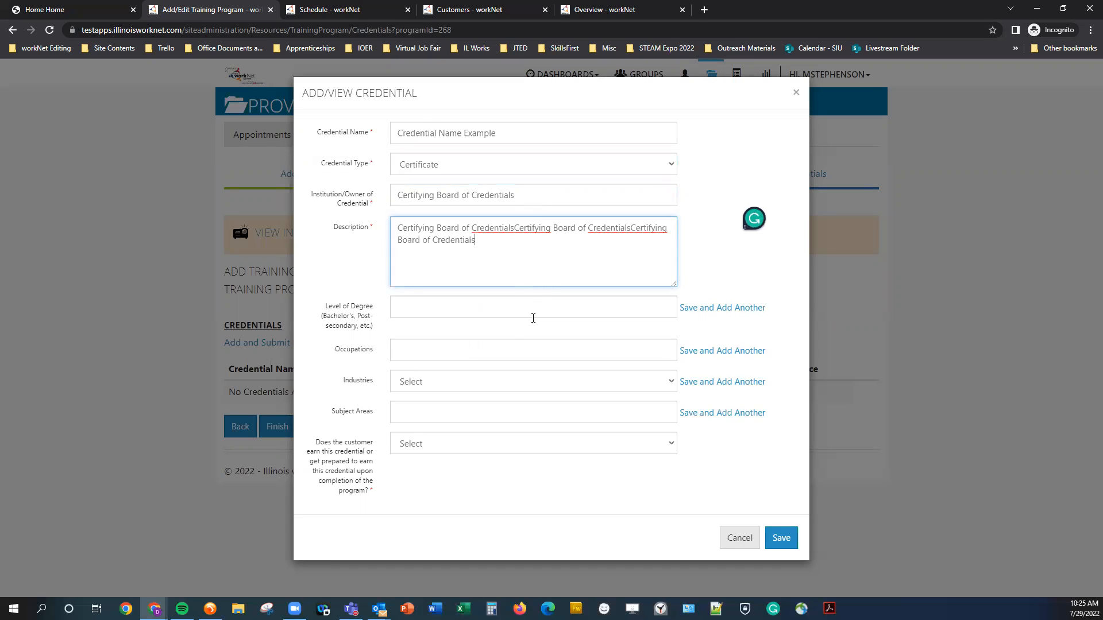
double_click(346, 307)
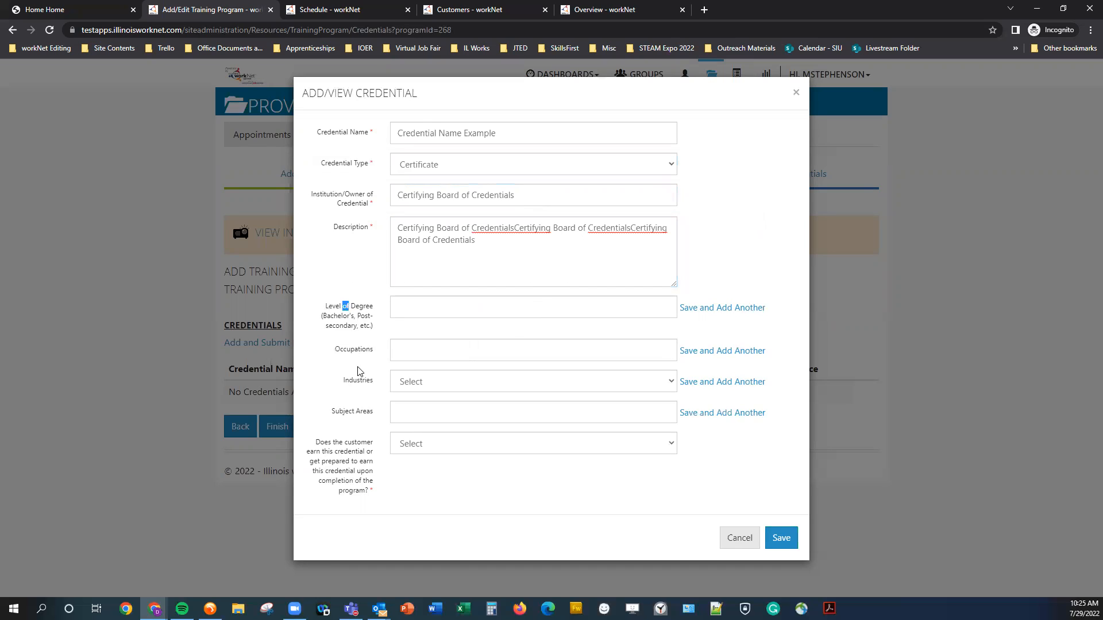
triple_click(352, 308)
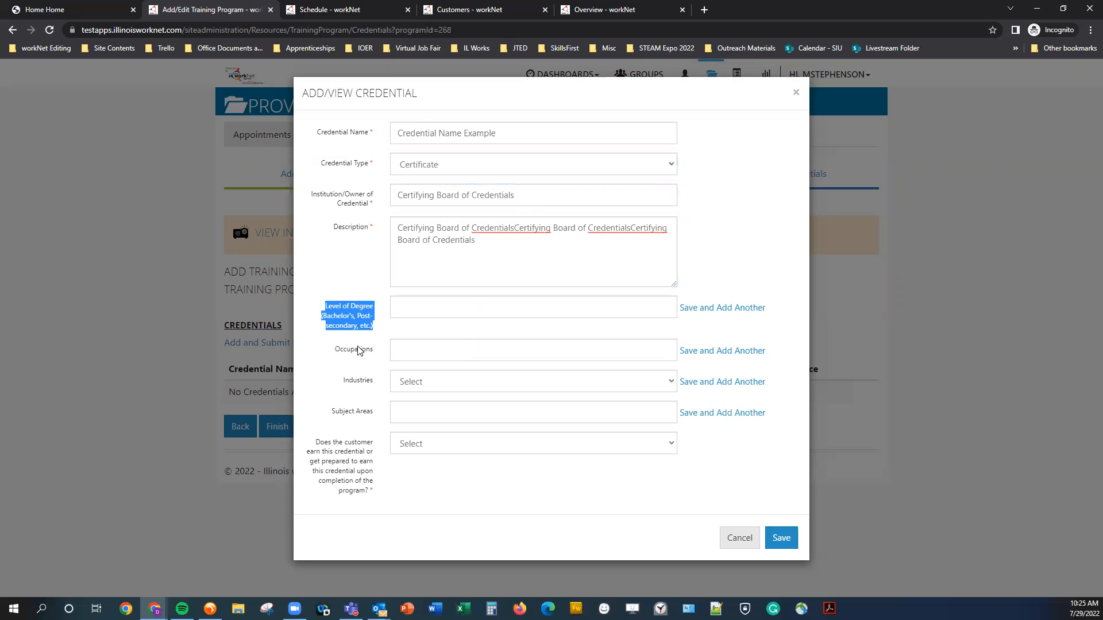
double_click(354, 351)
double_click(364, 381)
left_click(360, 408)
double_click(360, 403)
left_click(336, 376)
left_click(702, 322)
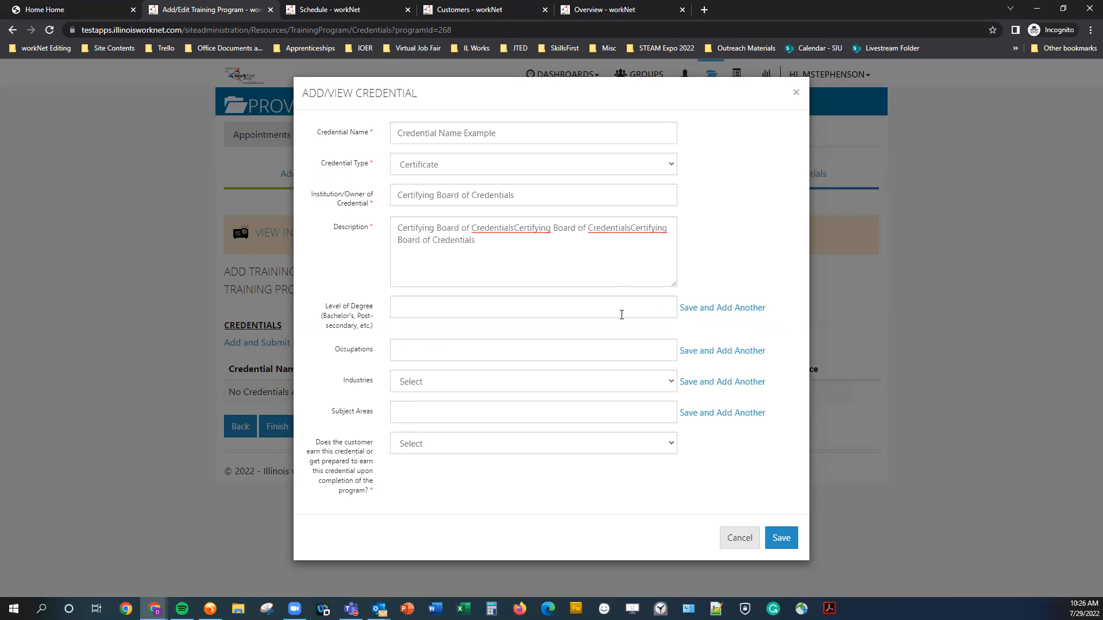
Add Manufacturing and Information Technology as industries for the credential
left_click(496, 380)
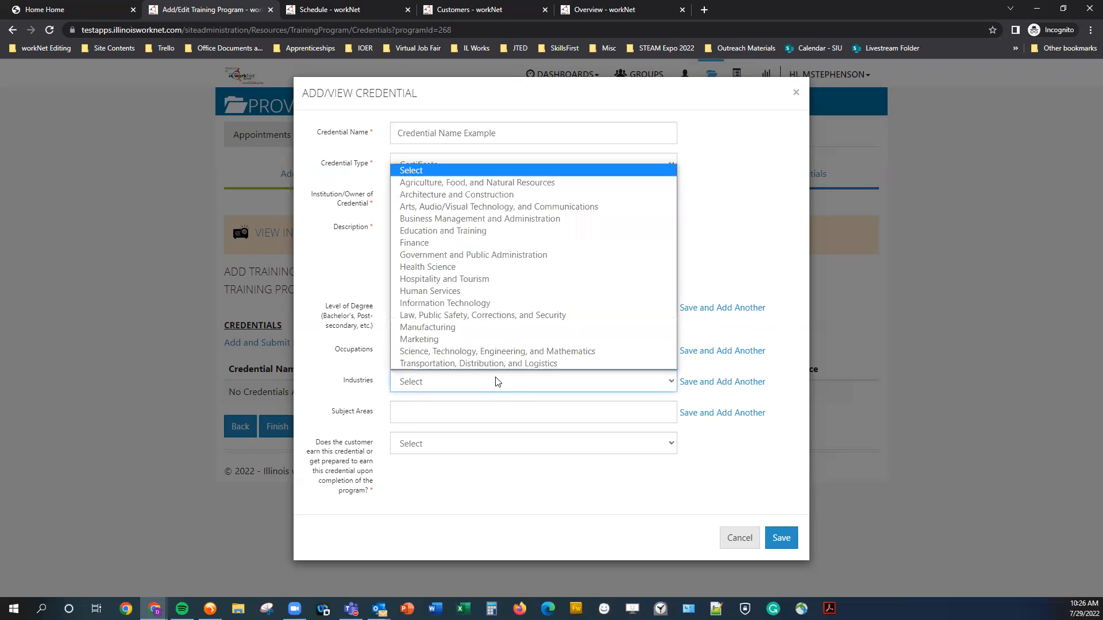
left_click(457, 327)
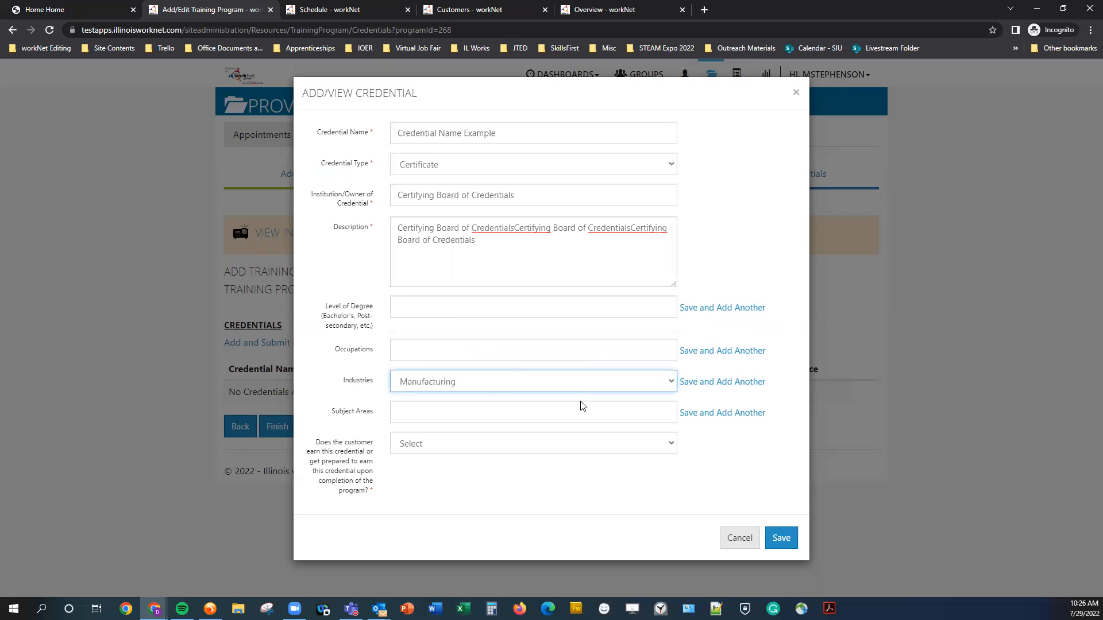
left_click(729, 384)
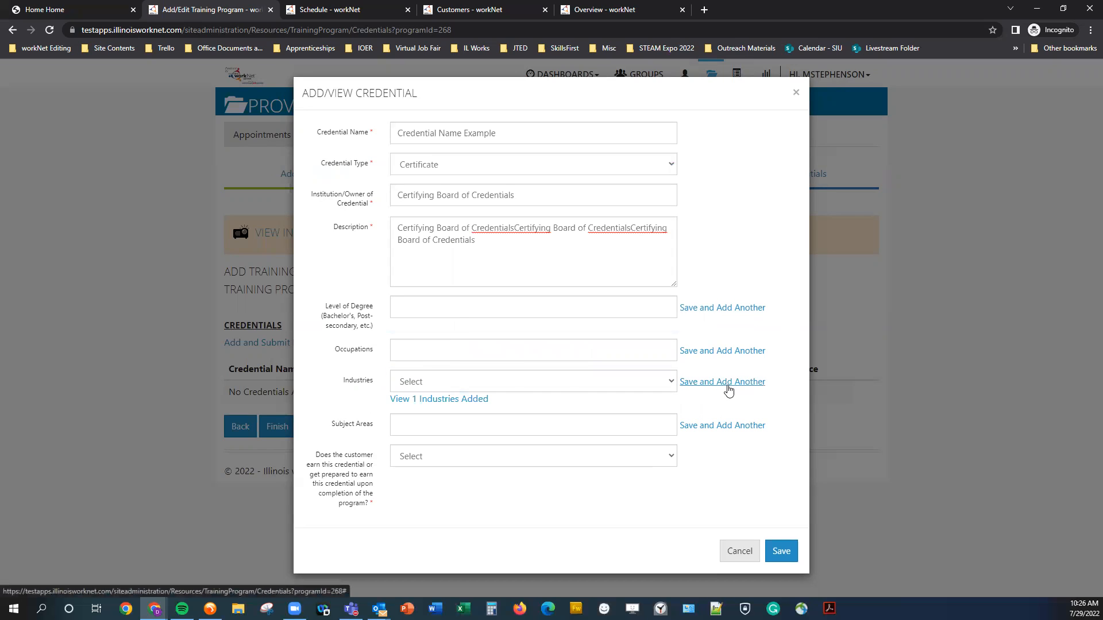
left_click(463, 388)
left_click(474, 296)
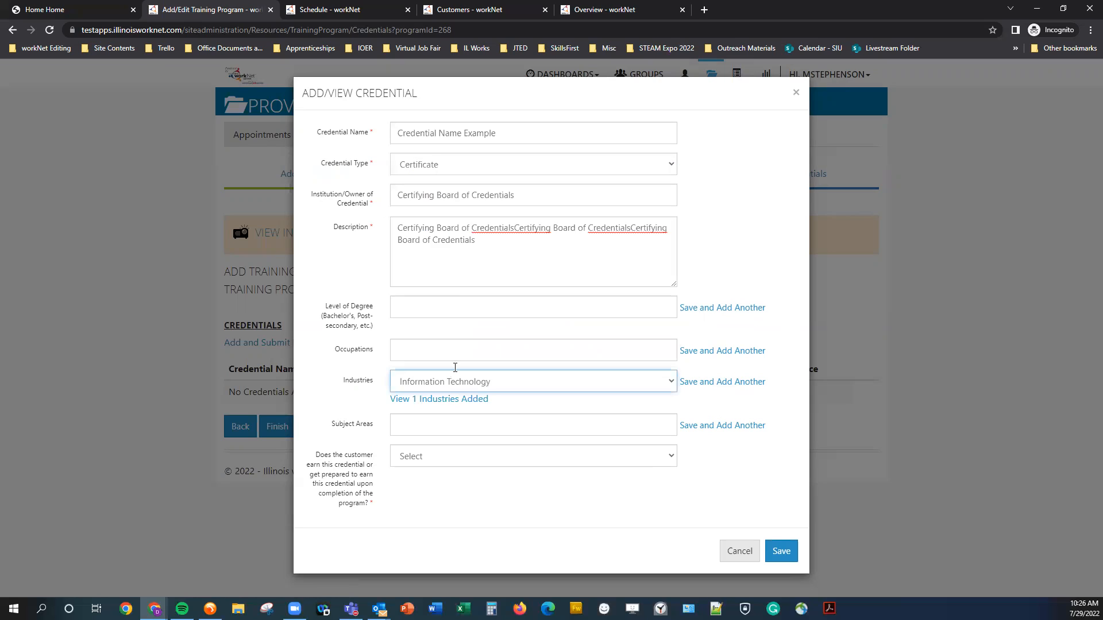
left_click(733, 383)
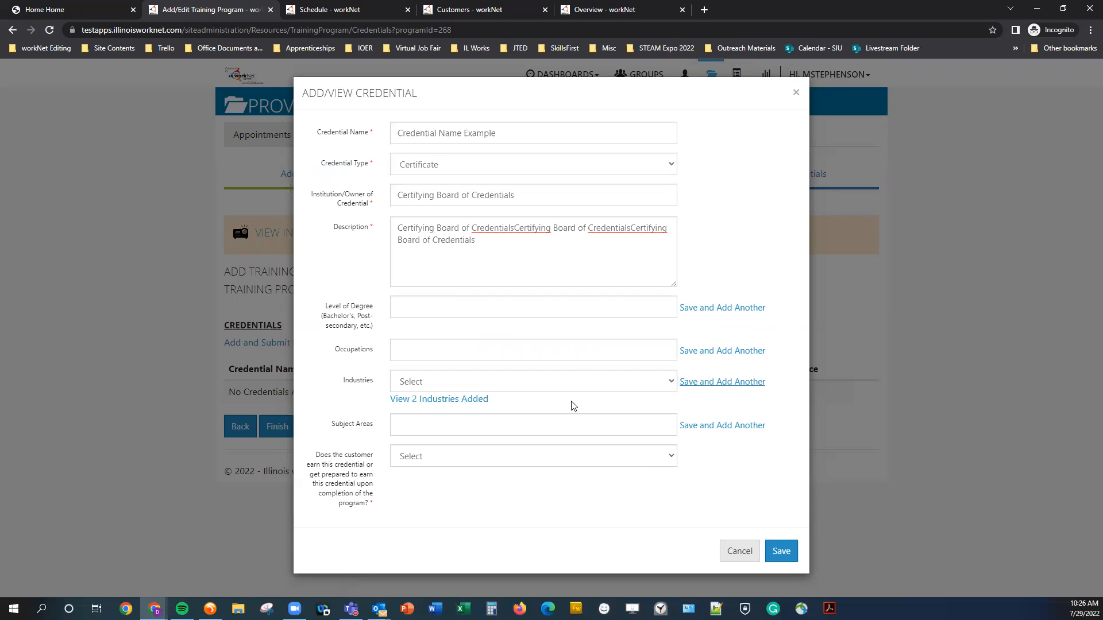
Add two placeholder occupations, fghj and dfgdf, to the credential
left_click(556, 348)
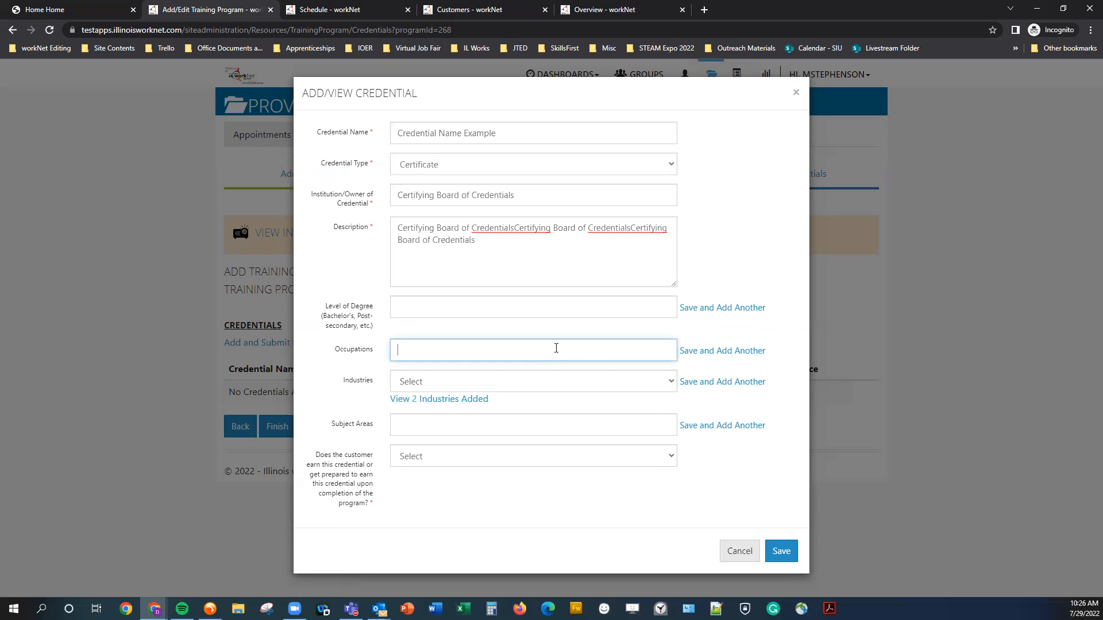
type("ddd")
left_click(720, 354)
left_click(570, 351)
type("dfgdf")
left_click(683, 351)
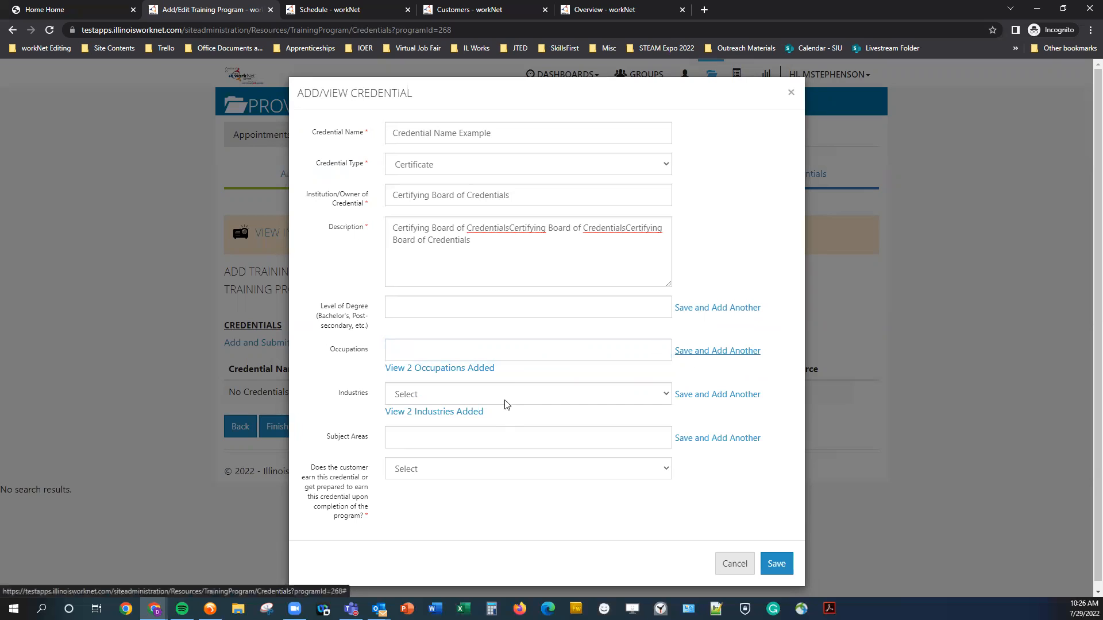
Remove the occupation dfgdf from the credential's added occupations and check the list of added industries
left_click(489, 369)
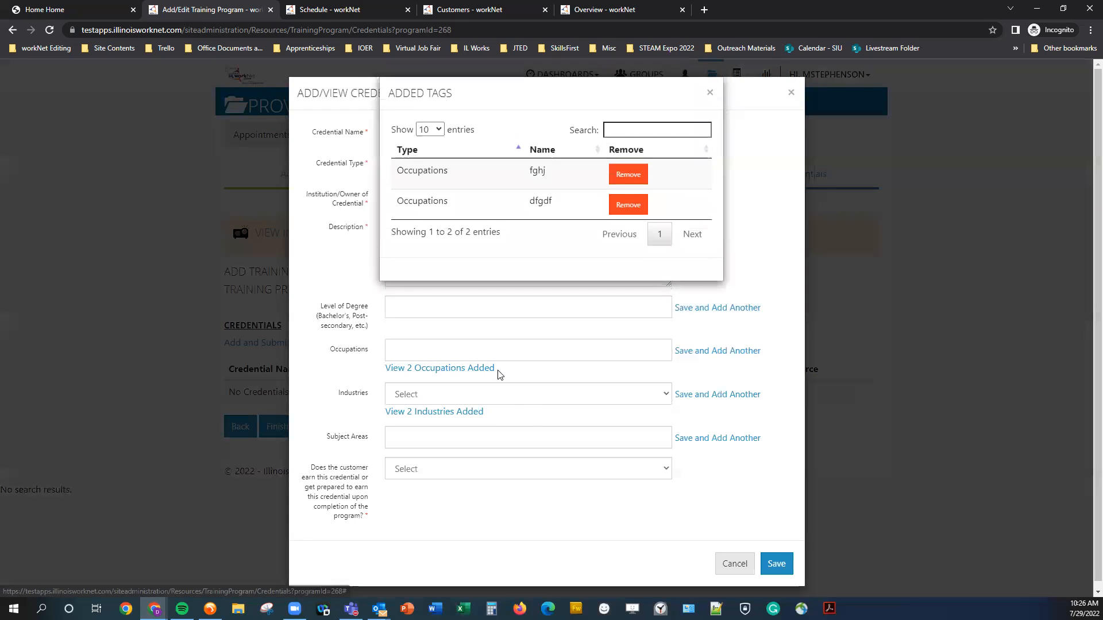
left_click(625, 208)
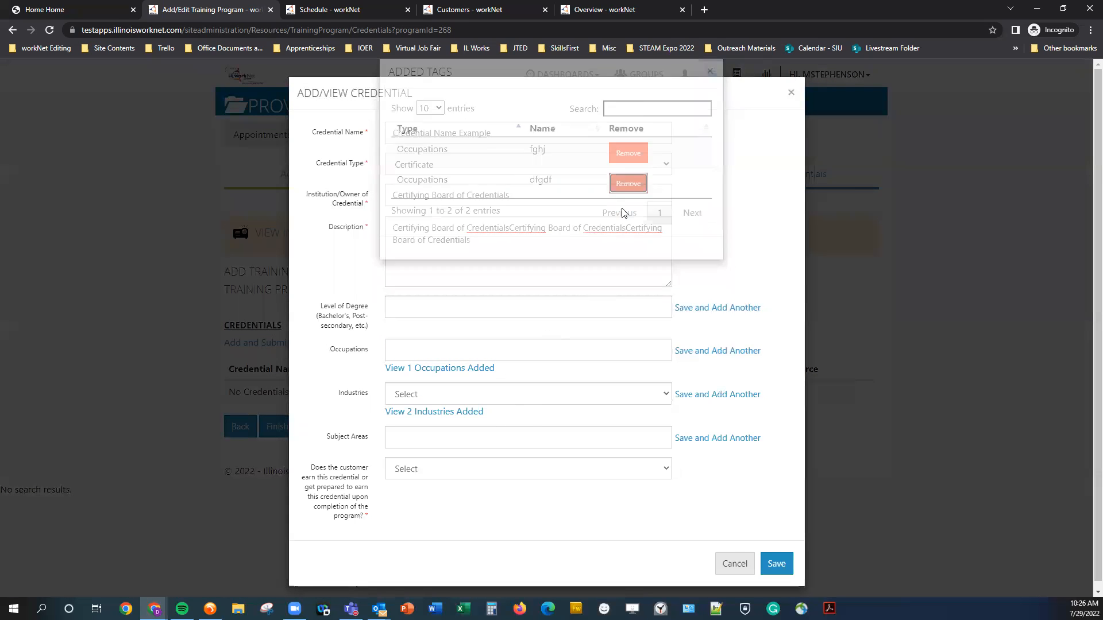
left_click(468, 412)
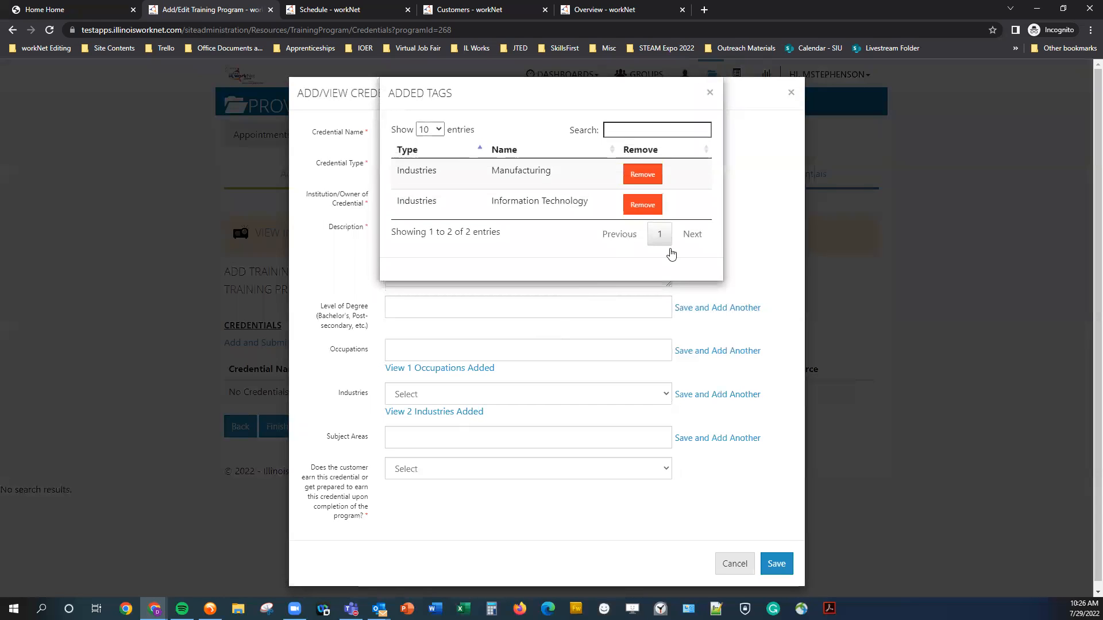
left_click(771, 418)
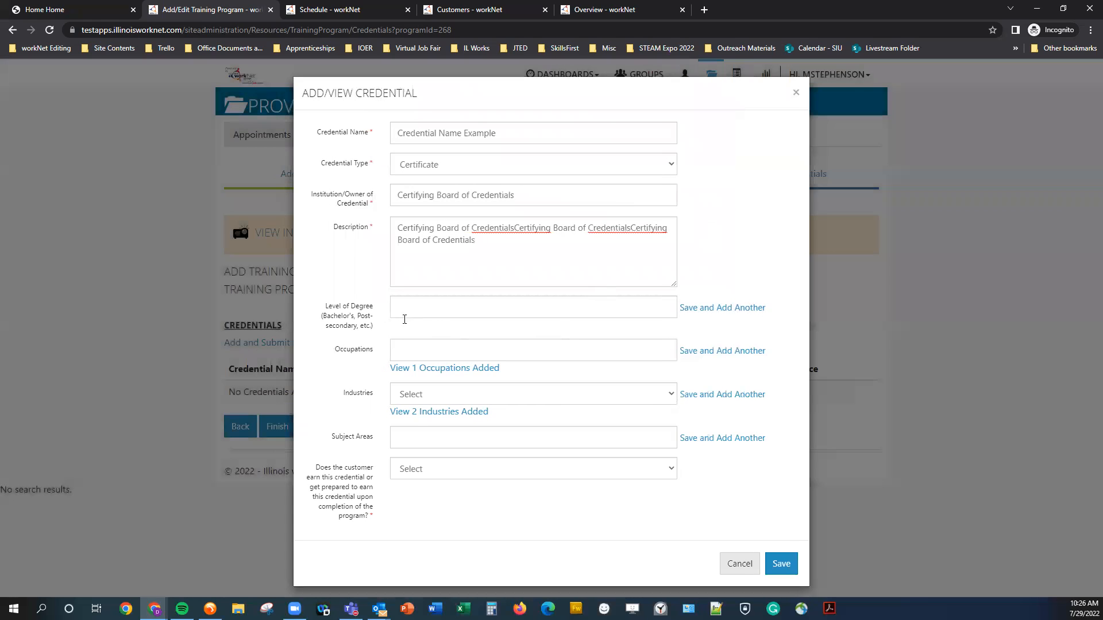
Set the credential's earning status to Participant is Prepared to Earn the Following Credential
double_click(335, 307)
left_click(324, 400)
left_click(468, 475)
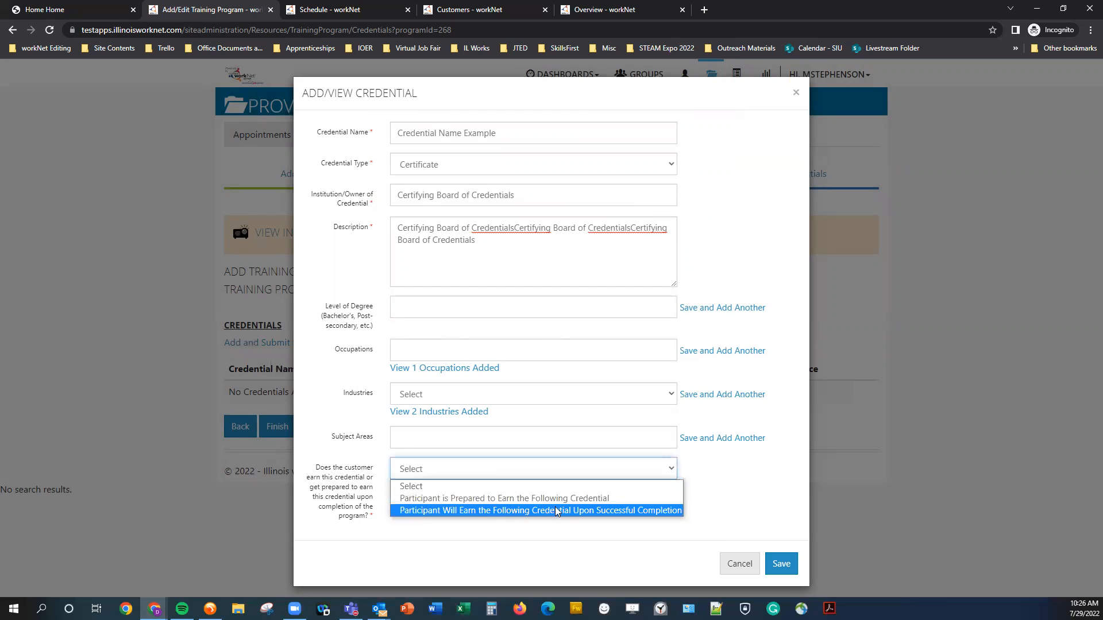
left_click(632, 498)
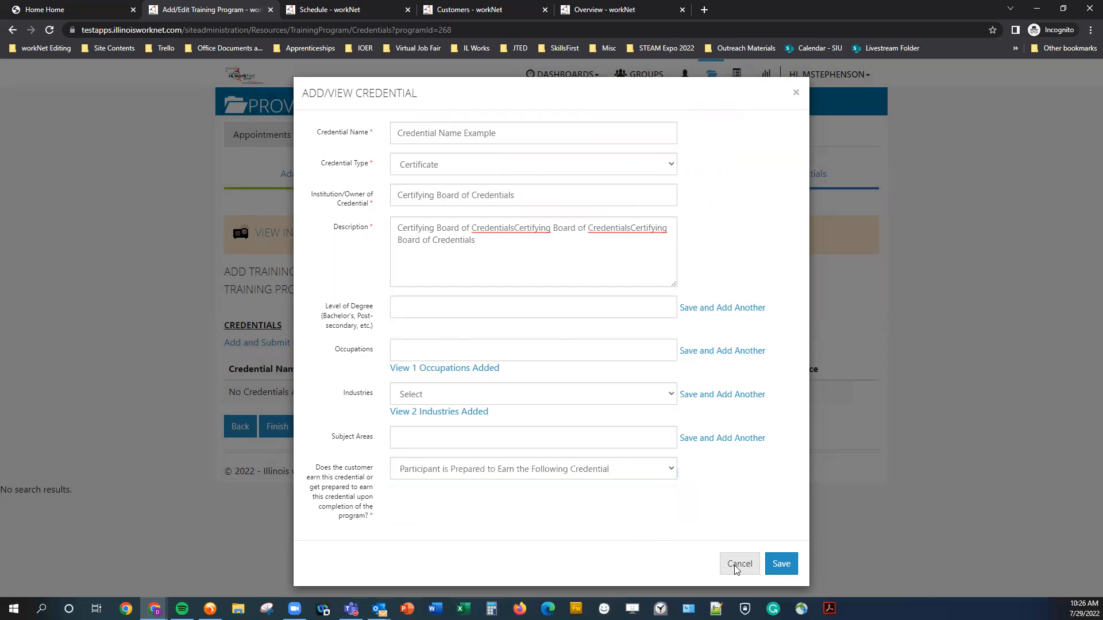
Save the Credential Name Example credential and finish the training program submission
left_click(783, 565)
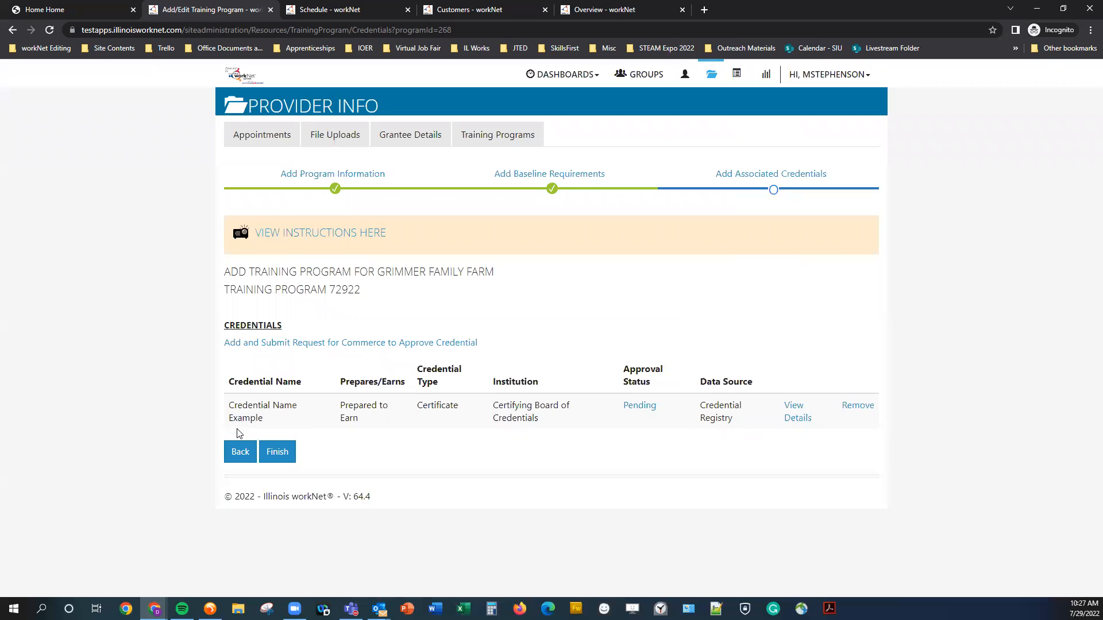
left_click(277, 452)
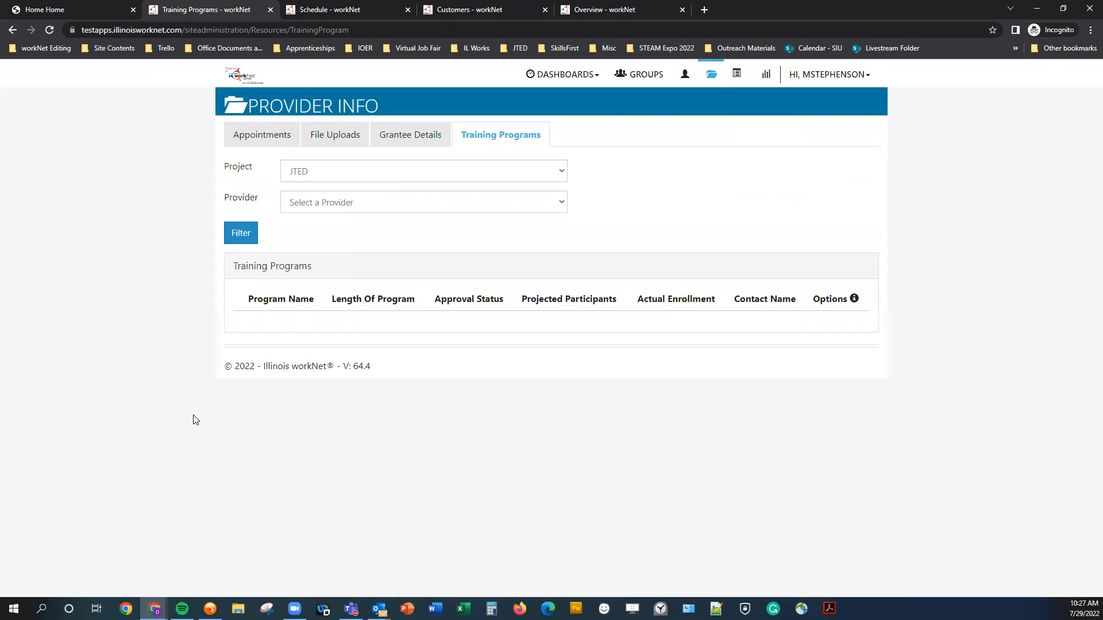
Filter the JTED training programs by the provider Grimmer Family Farm and locate Training Program 72922 in the list
left_click(369, 204)
left_click(331, 224)
left_click(331, 210)
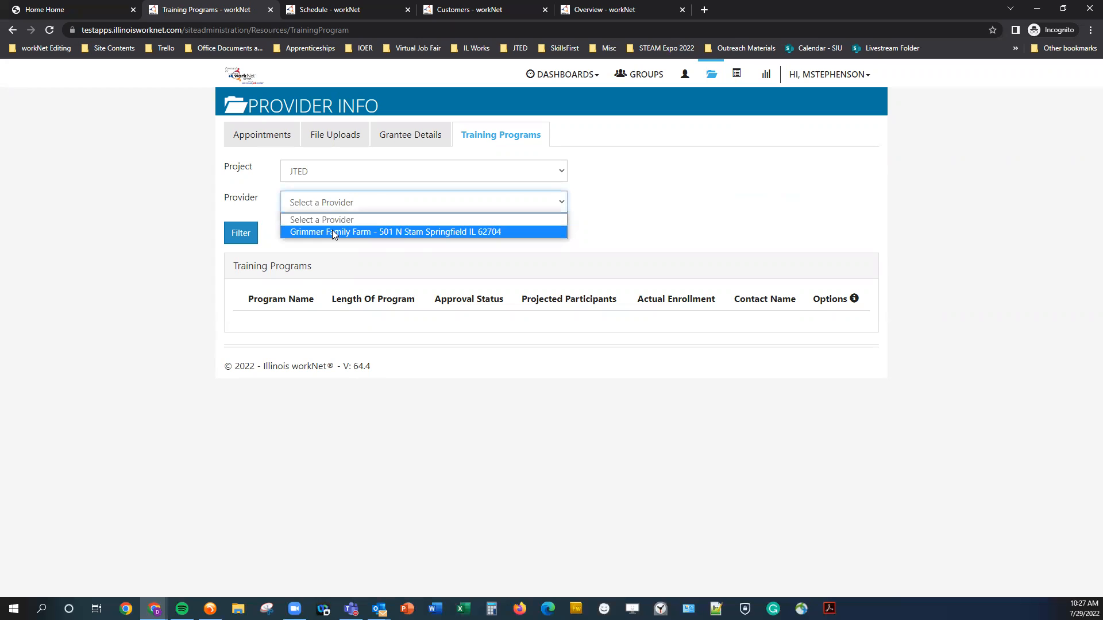
left_click(332, 232)
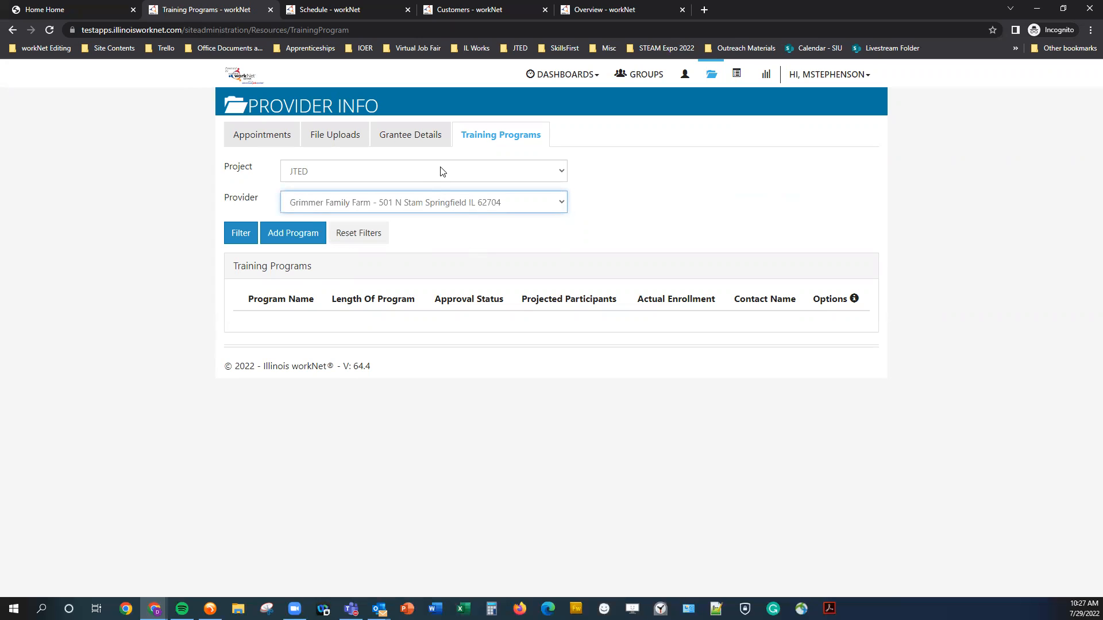
left_click(214, 164)
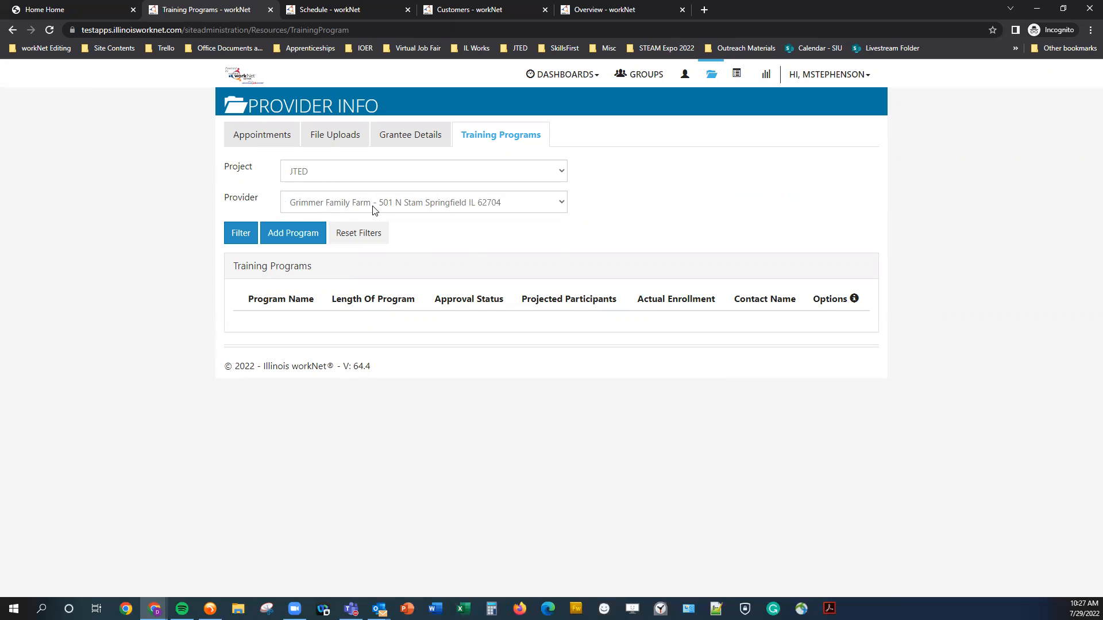
left_click(234, 236)
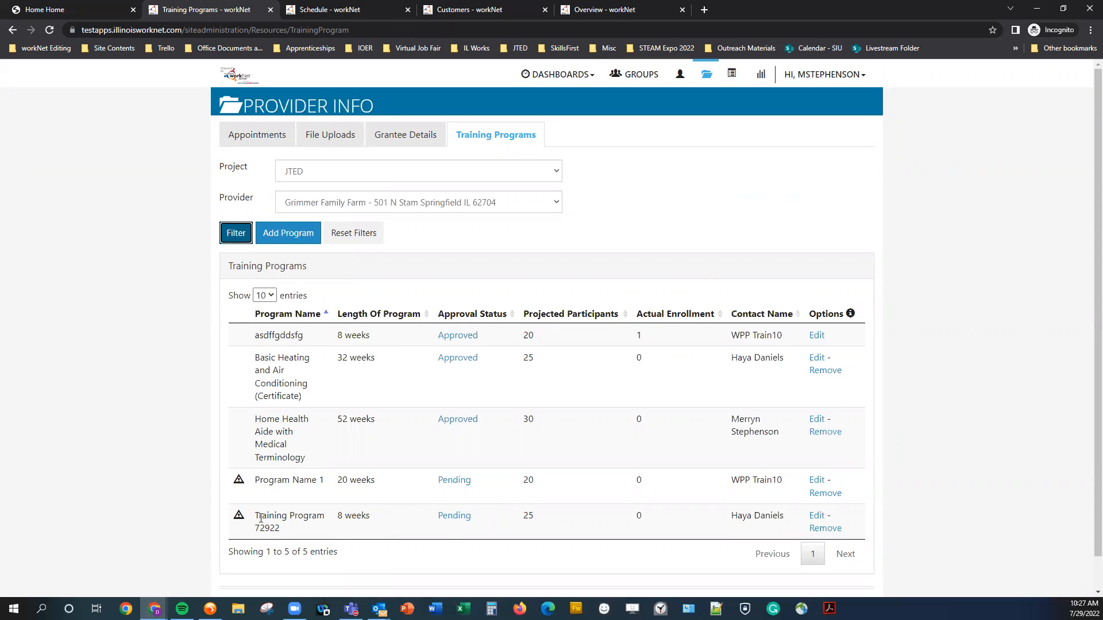
left_click_drag(258, 519, 304, 533)
left_click(306, 534)
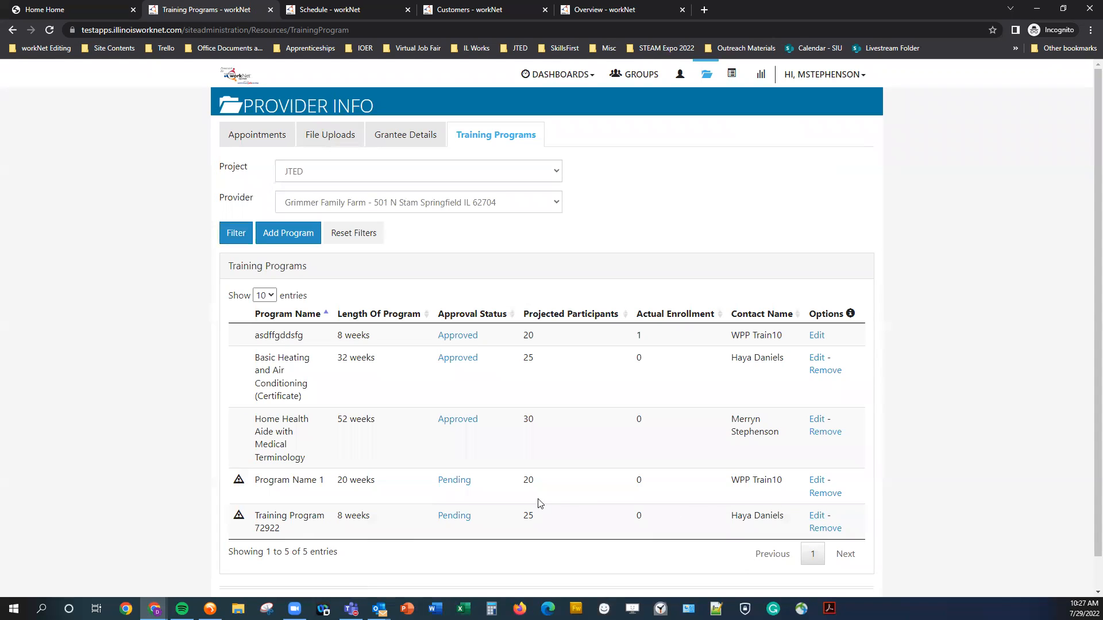
Open Training Program 72922 for editing in a separate browser tab, review its program information, and return to the training programs list
middle_click(817, 516)
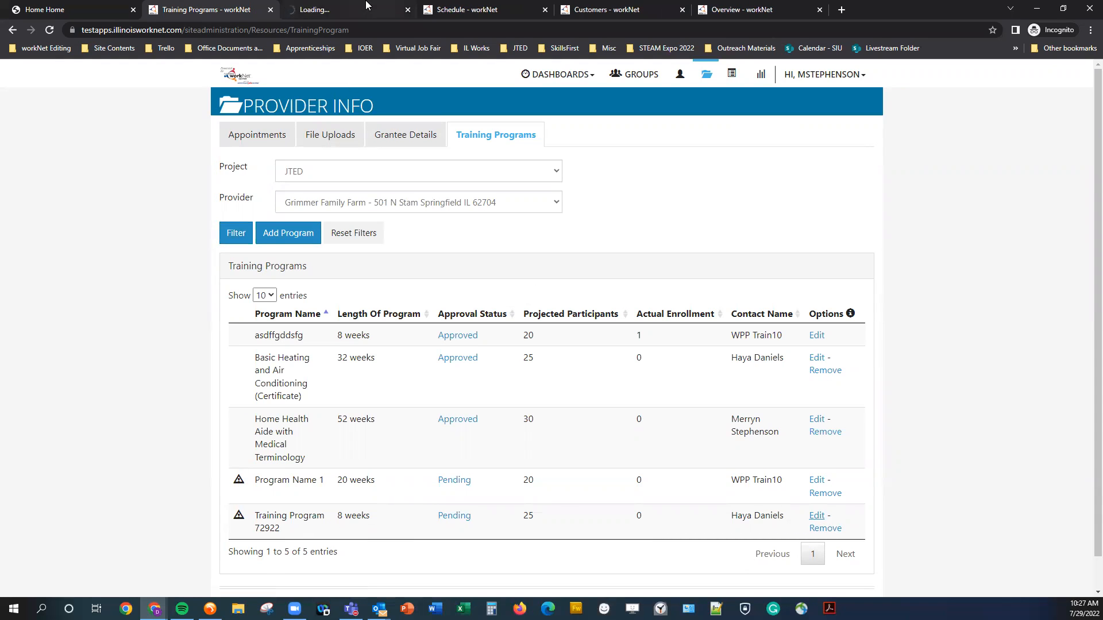
left_click(335, 14)
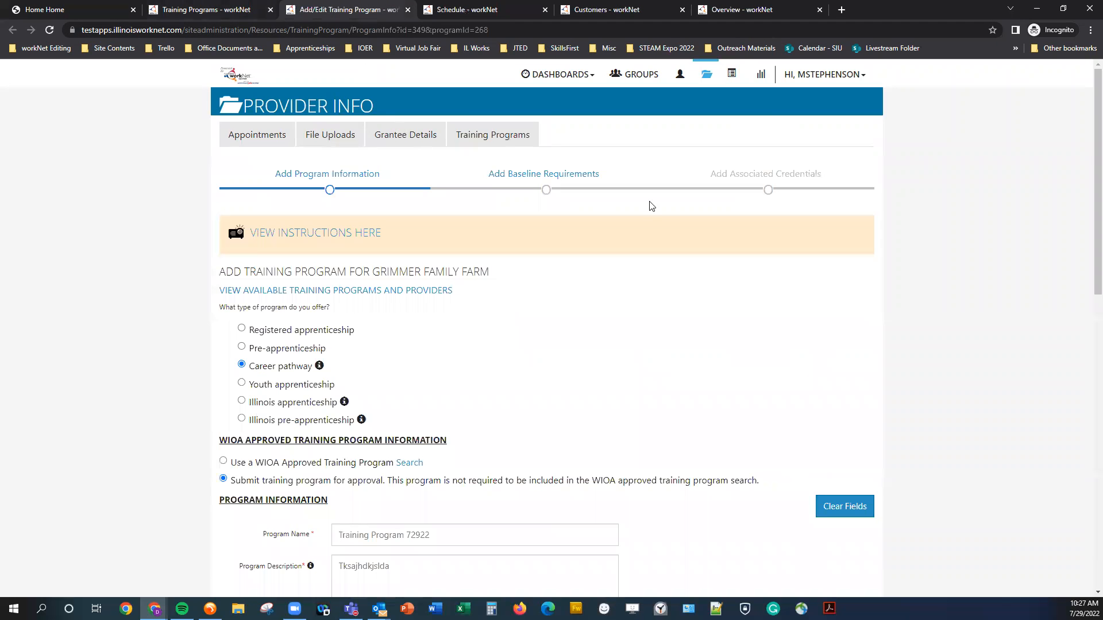
scroll(230, 388, "down", 12)
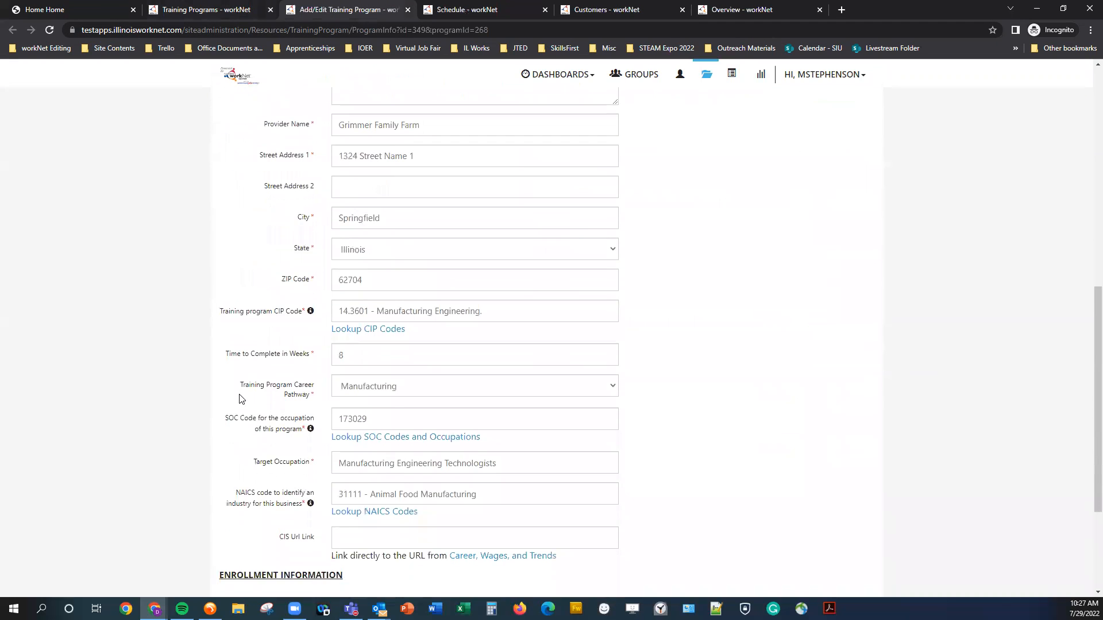
scroll(517, 402, "up", 12)
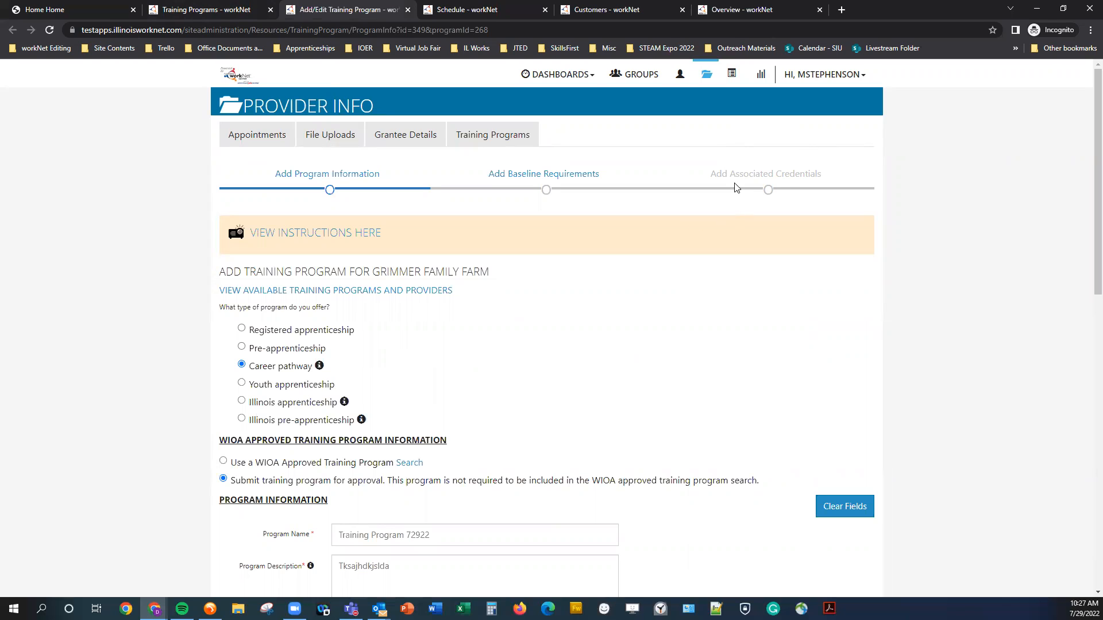
left_click(232, 6)
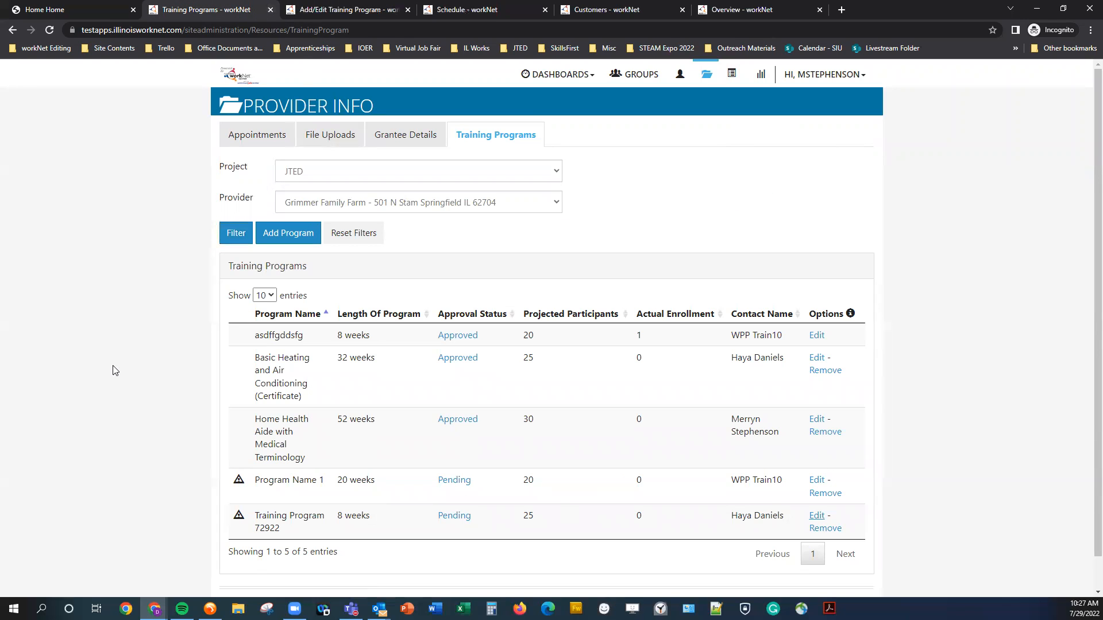